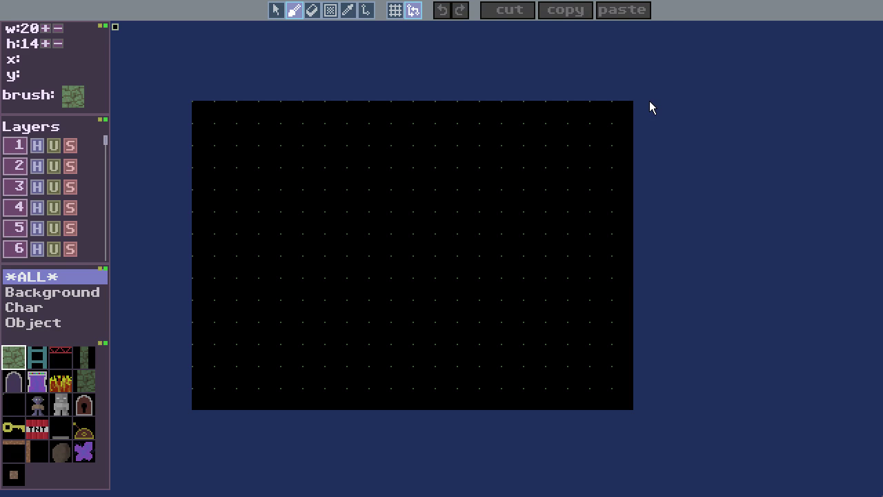
# Zoom the editor's interface scale in and out, leaving it one step smaller.
pyautogui.hotkey('ctrl', '-')
pyautogui.hotkey('ctrl', '+')
pyautogui.hotkey('ctrl', '+')
pyautogui.hotkey('ctrl', '+')
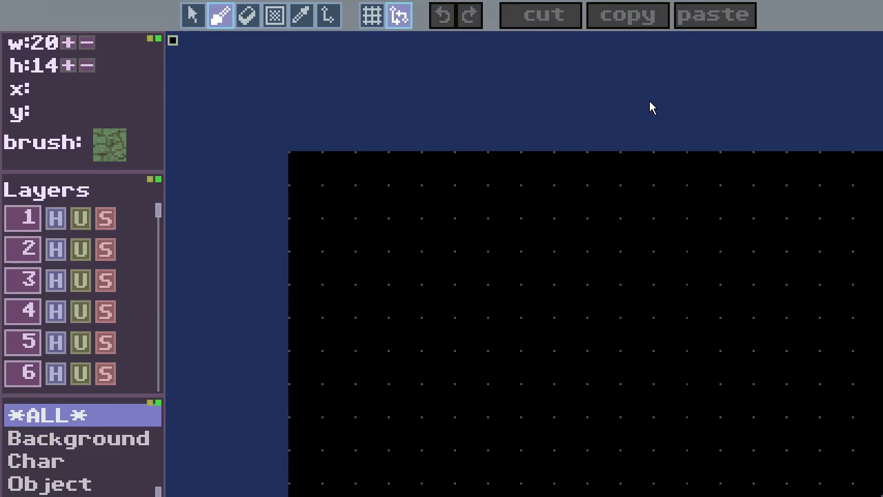
pyautogui.hotkey('ctrl', '-')
pyautogui.hotkey('ctrl', '+')
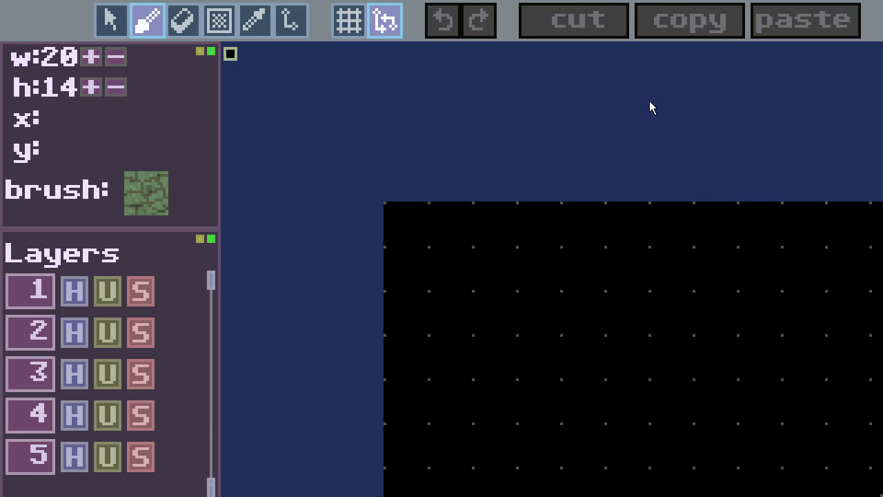
pyautogui.hotkey('ctrl', '-')
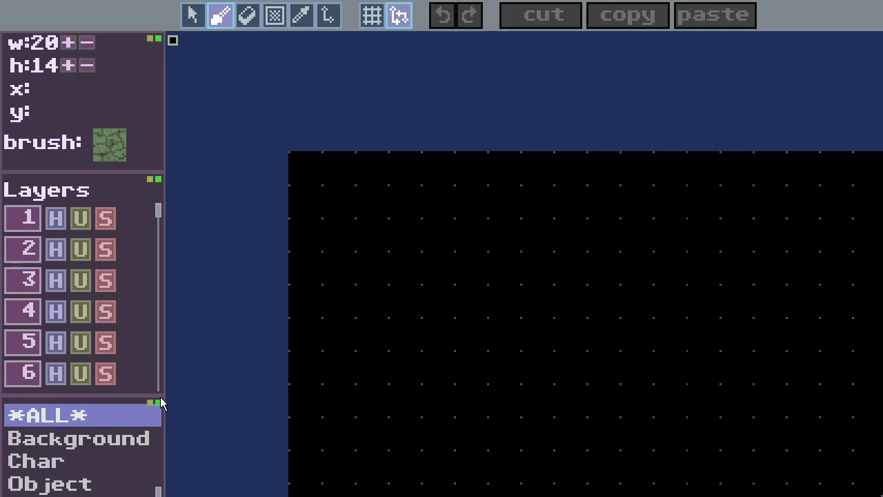
pyautogui.hotkey('ctrl', '-')
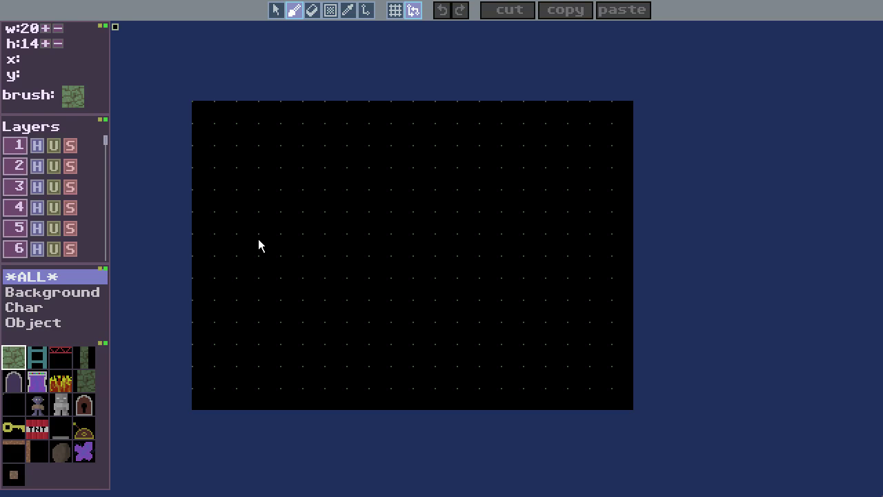
pyautogui.hotkey('ctrl', '-')
pyautogui.hotkey('ctrl', '+')
pyautogui.hotkey('ctrl', '+')
pyautogui.hotkey('ctrl', '-')
pyautogui.click(329, 143)
# Resize the layer list to show five rows, then dock it back in its original place.
pyautogui.click(103, 120)
pyautogui.click(105, 119)
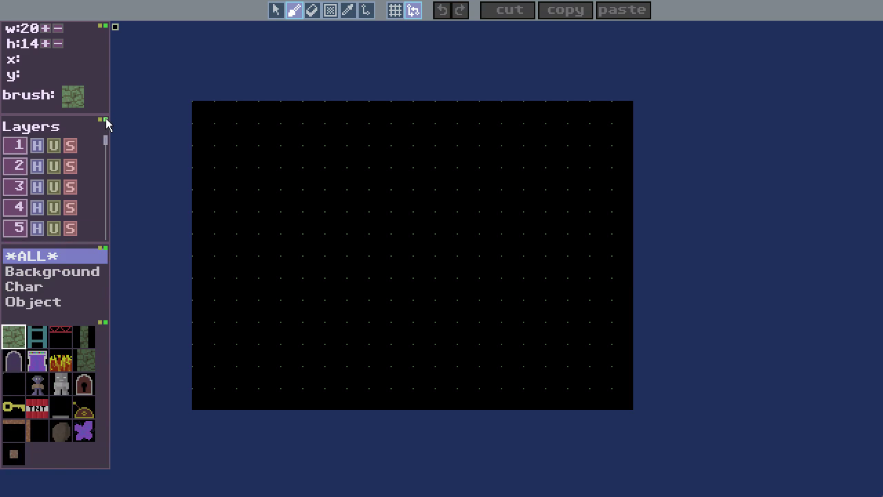
pyautogui.click(105, 120)
pyautogui.moveTo(101, 122); pyautogui.dragTo(172, 121)
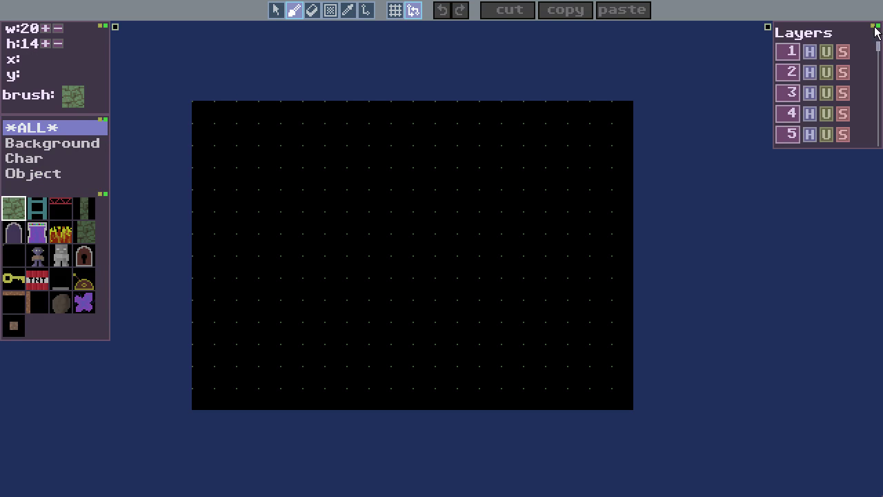
pyautogui.moveTo(875, 27); pyautogui.dragTo(105, 121)
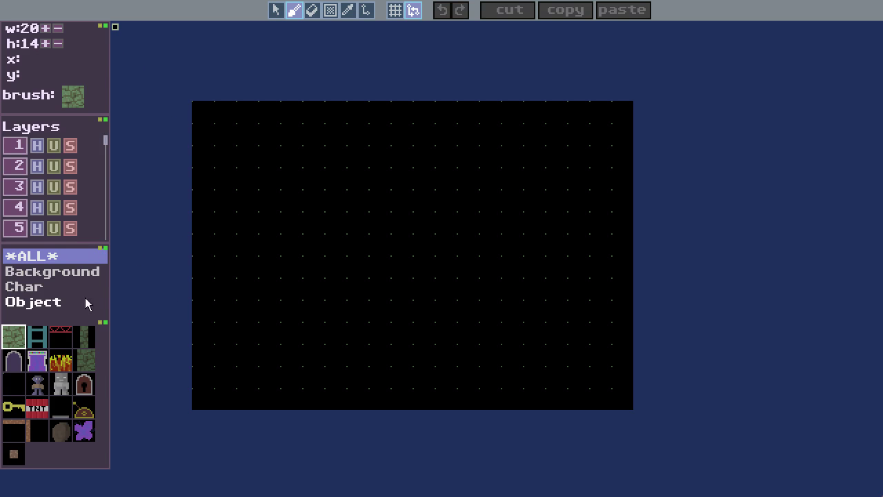
# Move the tile categories and palette to the right, then collapse and reopen the map-size panel.
pyautogui.click(98, 248)
pyautogui.click(100, 249)
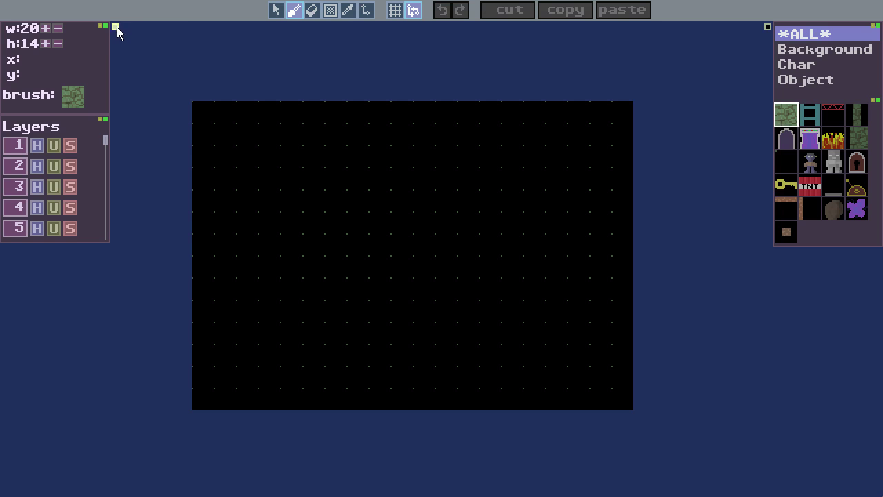
pyautogui.moveTo(117, 26)
pyautogui.mouseDown()
pyautogui.moveTo(137, 30)
pyautogui.moveTo(104, 40)
pyautogui.moveTo(156, 33)
pyautogui.moveTo(119, 30)
pyautogui.mouseUp()
pyautogui.click(119, 27)
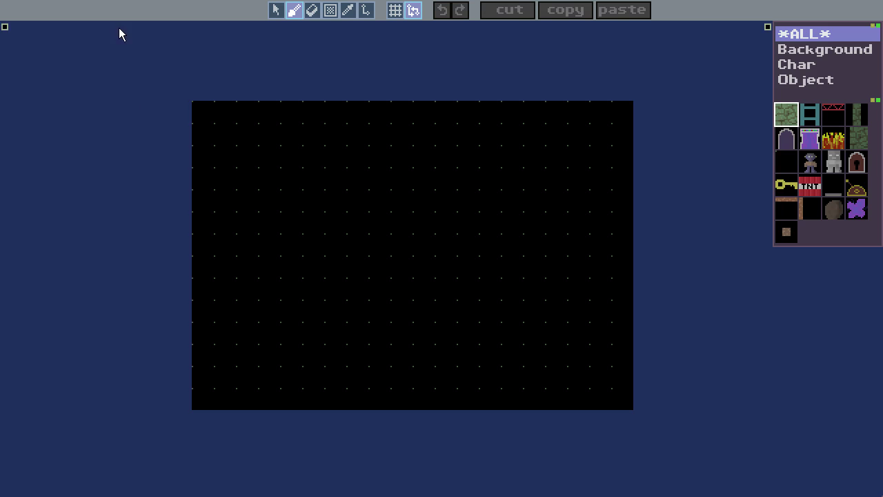
pyautogui.click(5, 27)
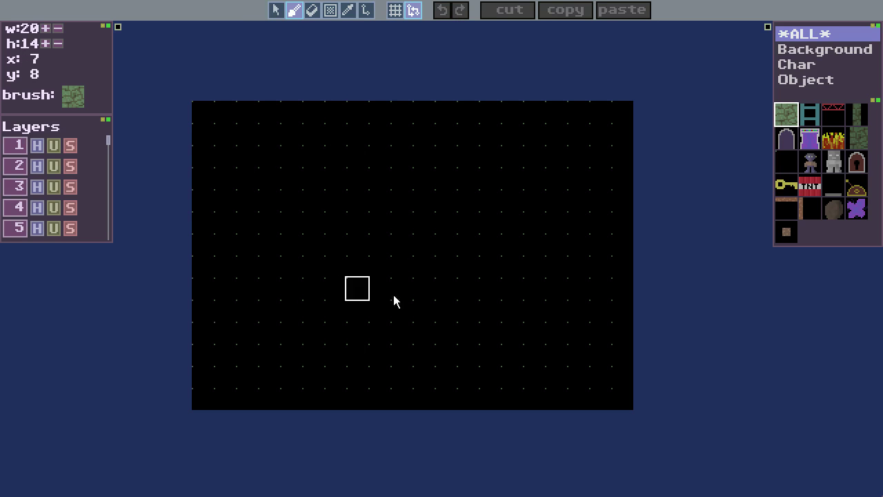
# Pan the empty 20×14 map back and forth, settling it slightly down and left.
pyautogui.click(402, 222)
pyautogui.moveTo(388, 221)
pyautogui.mouseDown(button='middle')
pyautogui.moveTo(475, 310)
pyautogui.moveTo(260, 213)
pyautogui.moveTo(447, 237)
pyautogui.moveTo(414, 231)
pyautogui.mouseUp(button='middle')
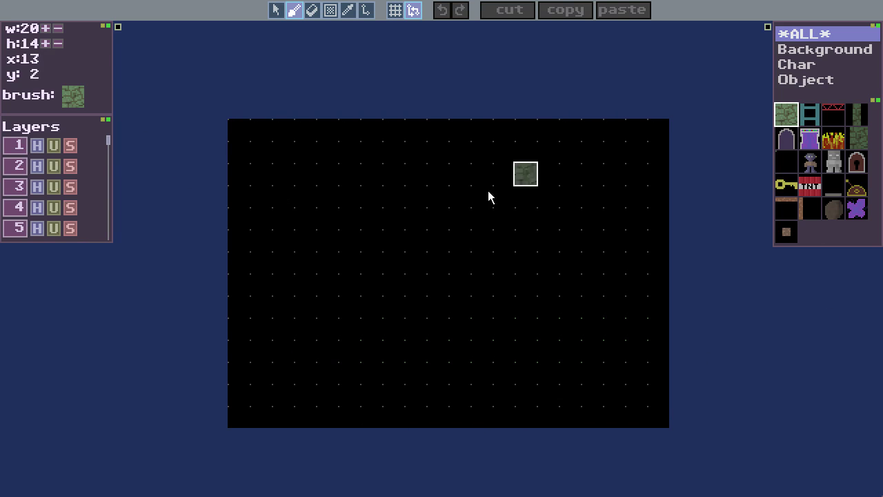
pyautogui.moveTo(458, 293)
pyautogui.mouseDown(button='middle')
pyautogui.moveTo(221, 320)
pyautogui.moveTo(524, 276)
pyautogui.moveTo(385, 276)
pyautogui.moveTo(405, 282)
pyautogui.mouseUp(button='middle')
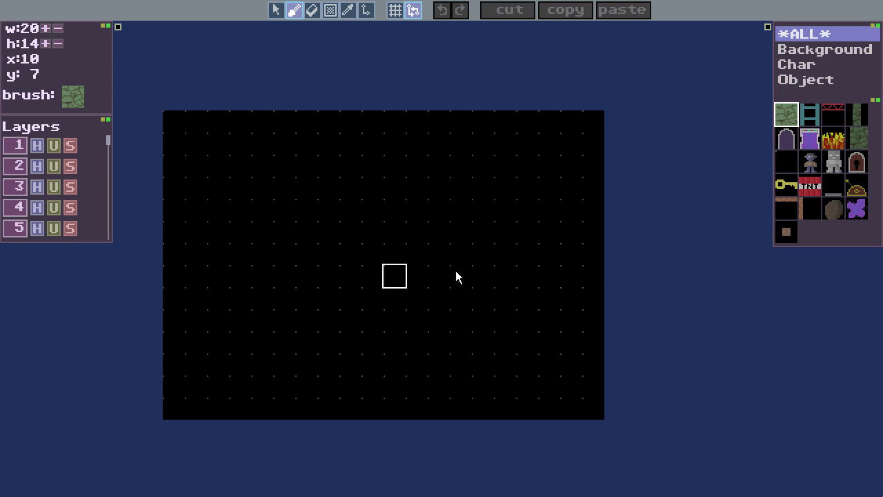
pyautogui.moveTo(432, 278)
pyautogui.mouseDown(button='middle')
pyautogui.moveTo(269, 204)
pyautogui.moveTo(453, 270)
pyautogui.moveTo(427, 262)
pyautogui.mouseUp(button='middle')
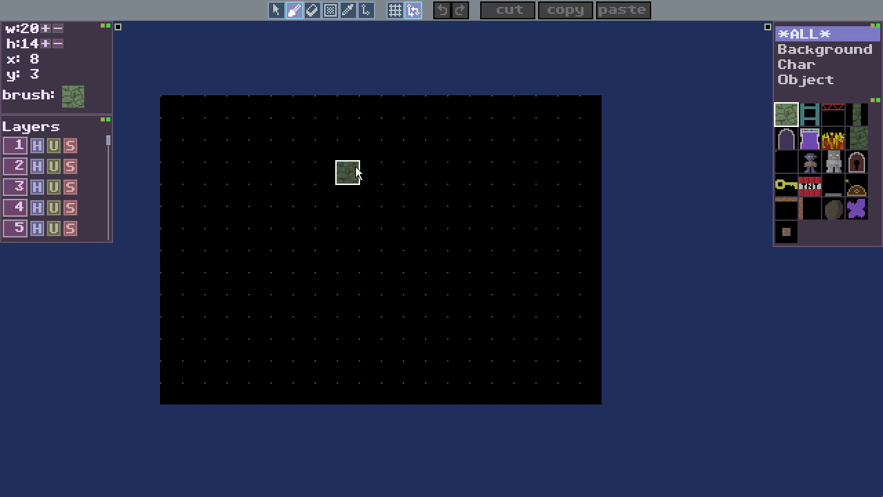
pyautogui.moveTo(351, 167)
pyautogui.mouseDown(button='middle')
pyautogui.moveTo(361, 178)
pyautogui.moveTo(354, 189)
pyautogui.mouseUp(button='middle')
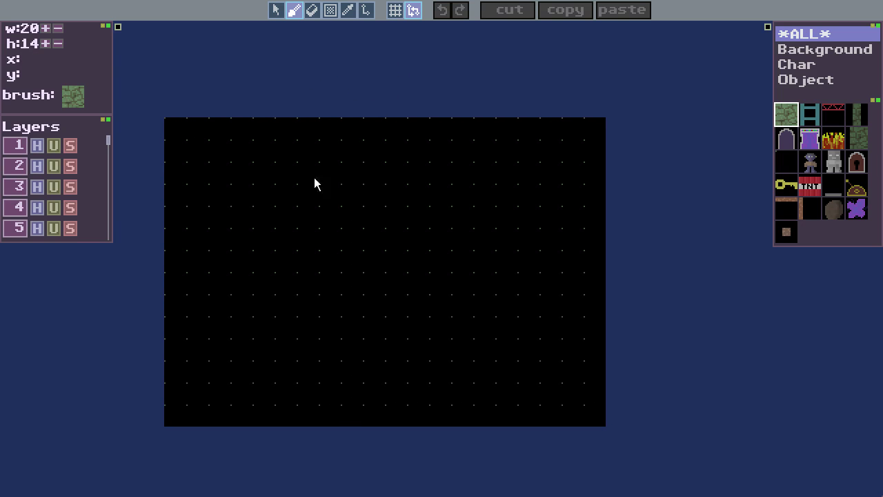
pyautogui.moveTo(300, 230)
pyautogui.mouseDown(button='middle')
pyautogui.moveTo(331, 237)
pyautogui.moveTo(290, 227)
pyautogui.mouseUp(button='middle')
pyautogui.moveTo(127, 292)
pyautogui.mouseDown(button='middle')
pyautogui.moveTo(166, 305)
pyautogui.moveTo(155, 295)
pyautogui.moveTo(130, 299)
pyautogui.mouseUp(button='middle')
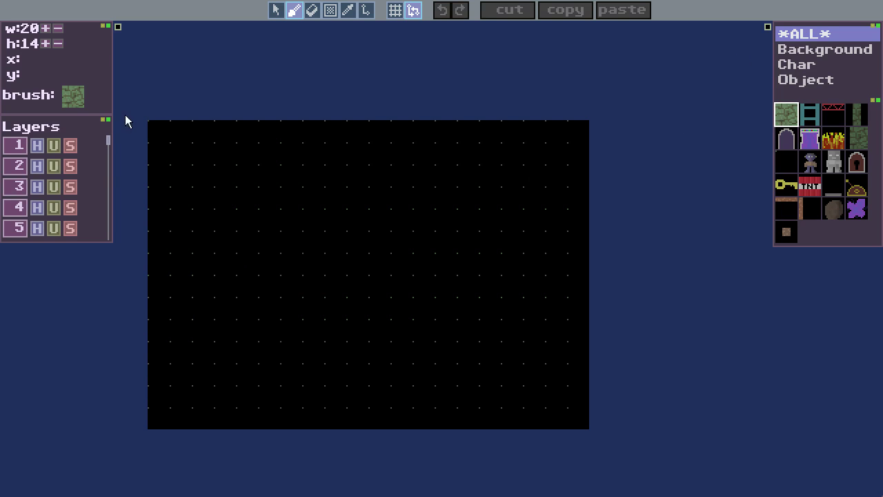
pyautogui.click(54, 30)
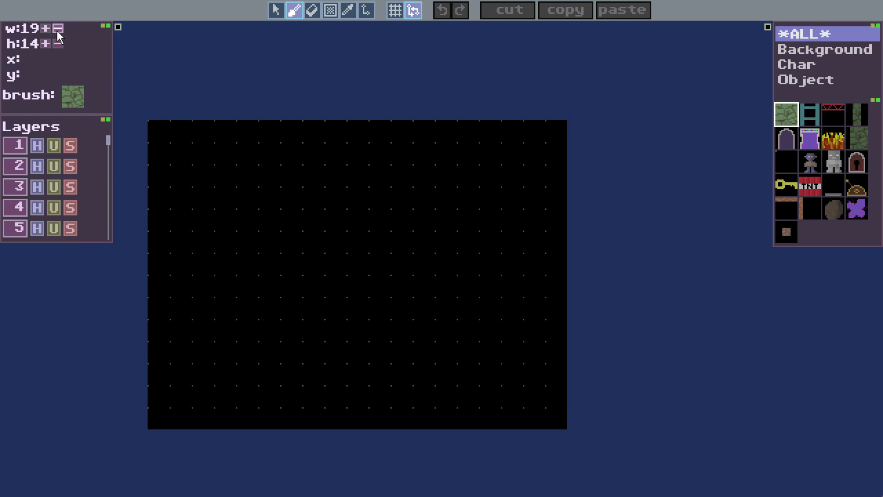
pyautogui.click(54, 31)
pyautogui.click(54, 30)
pyautogui.click(55, 30)
pyautogui.click(46, 26)
pyautogui.click(46, 26)
pyautogui.click(46, 26)
pyautogui.click(46, 27)
pyautogui.click(46, 27)
pyautogui.click(46, 28)
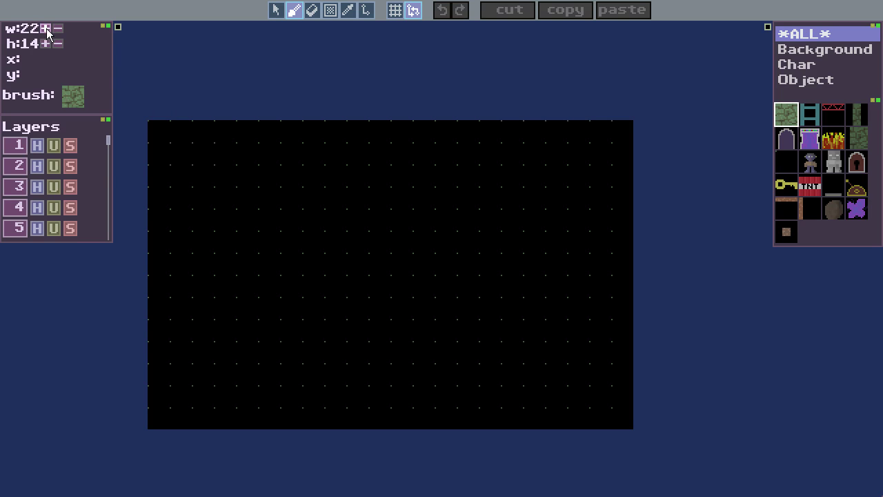
pyautogui.click(47, 29)
pyautogui.click(46, 28)
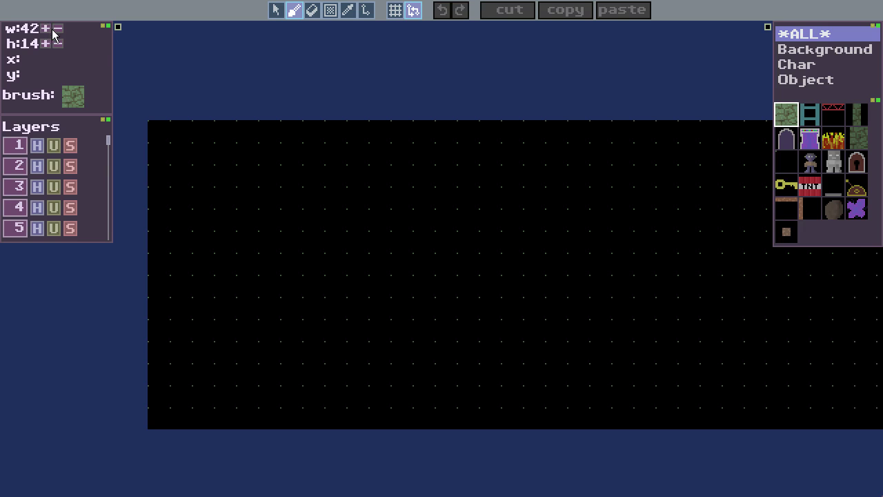
pyautogui.click(58, 29)
pyautogui.click(57, 29)
pyautogui.click(57, 29)
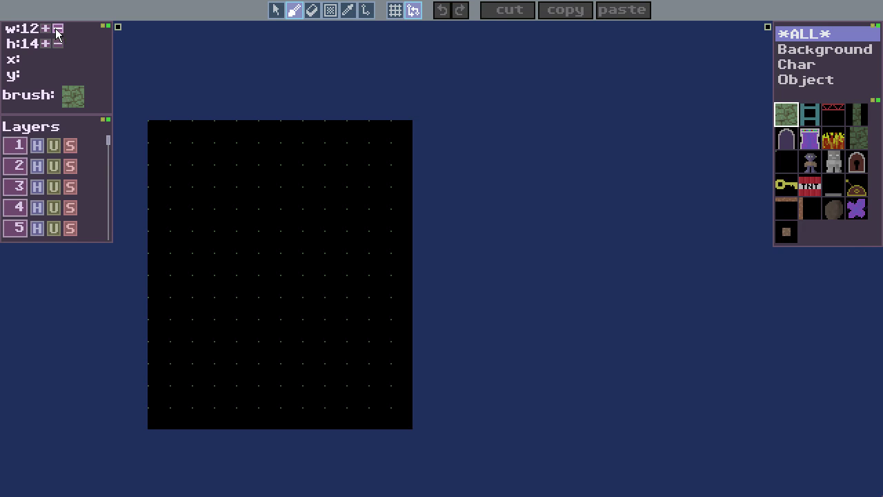
pyautogui.click(46, 28)
pyautogui.click(47, 29)
pyautogui.click(46, 29)
pyautogui.click(57, 29)
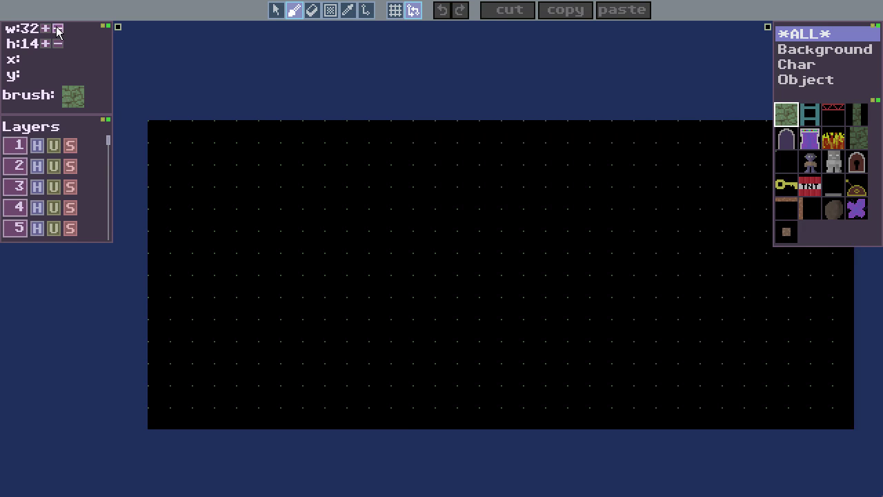
pyautogui.click(58, 29)
pyautogui.click(57, 29)
pyautogui.click(57, 29)
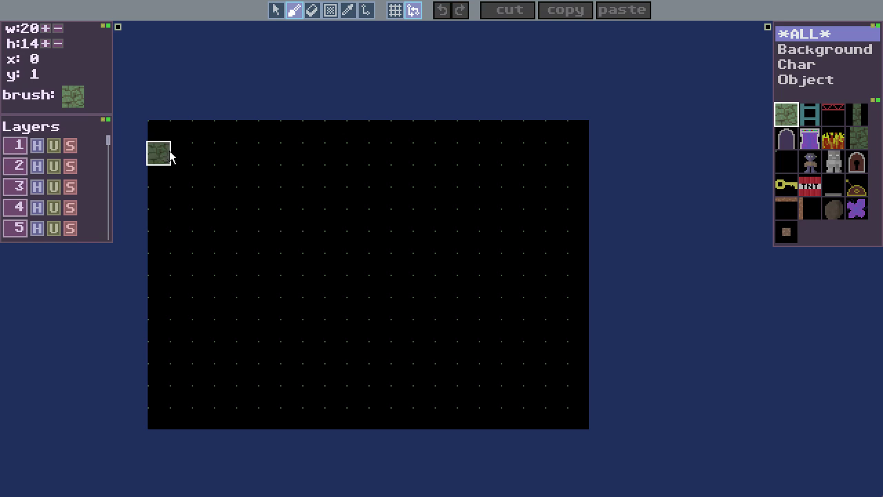
# Paint mossy stone down the left and middle, then drag rows of keys and characters over it.
pyautogui.moveTo(166, 136)
pyautogui.mouseDown()
pyautogui.moveTo(159, 193)
pyautogui.moveTo(166, 379)
pyautogui.moveTo(186, 402)
pyautogui.moveTo(229, 233)
pyautogui.moveTo(246, 377)
pyautogui.moveTo(373, 328)
pyautogui.moveTo(299, 283)
pyautogui.moveTo(314, 362)
pyautogui.mouseUp()
pyautogui.click(786, 184)
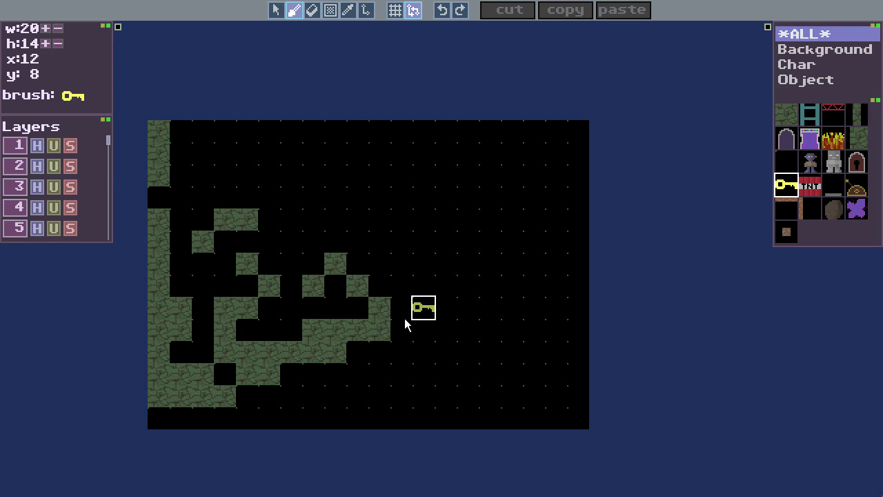
pyautogui.moveTo(405, 321)
pyautogui.mouseDown()
pyautogui.moveTo(210, 321)
pyautogui.moveTo(335, 350)
pyautogui.mouseUp()
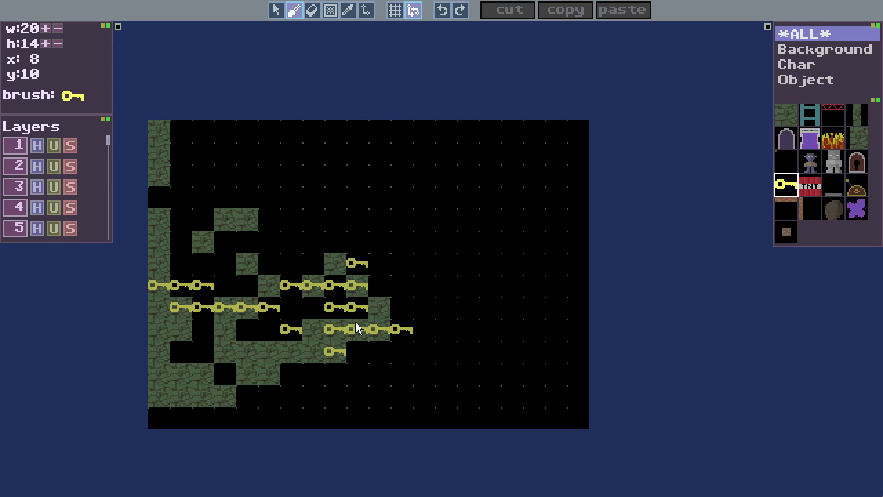
pyautogui.click(810, 161)
pyautogui.moveTo(186, 343)
pyautogui.mouseDown()
pyautogui.moveTo(286, 266)
pyautogui.moveTo(379, 308)
pyautogui.mouseUp()
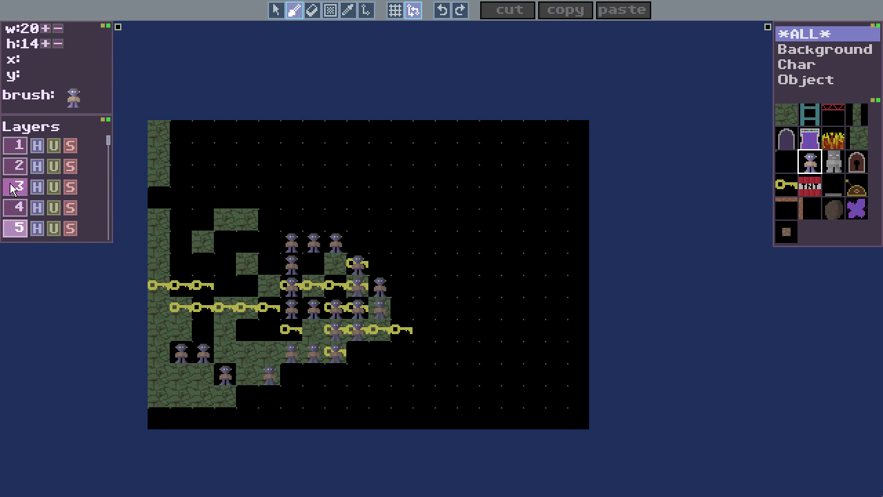
# Cycle the active layer through layers 1, 3, 4 and 5, ending on layer 2.
pyautogui.click(17, 146)
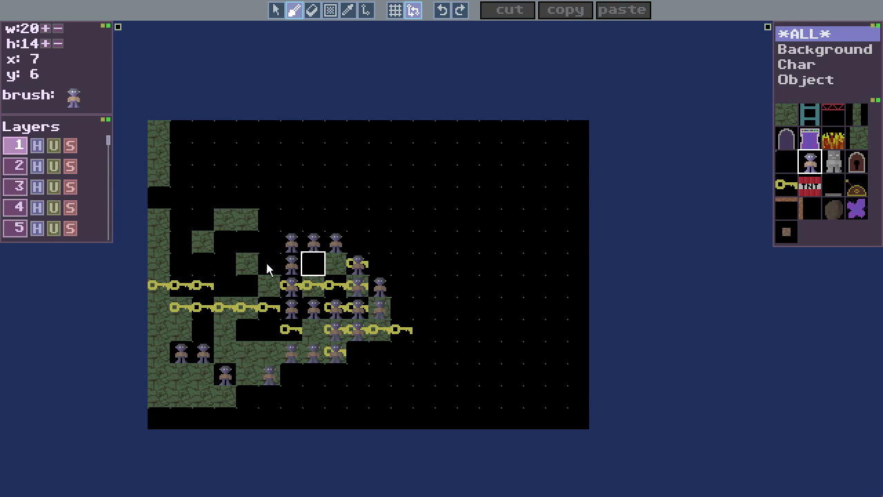
pyautogui.click(17, 186)
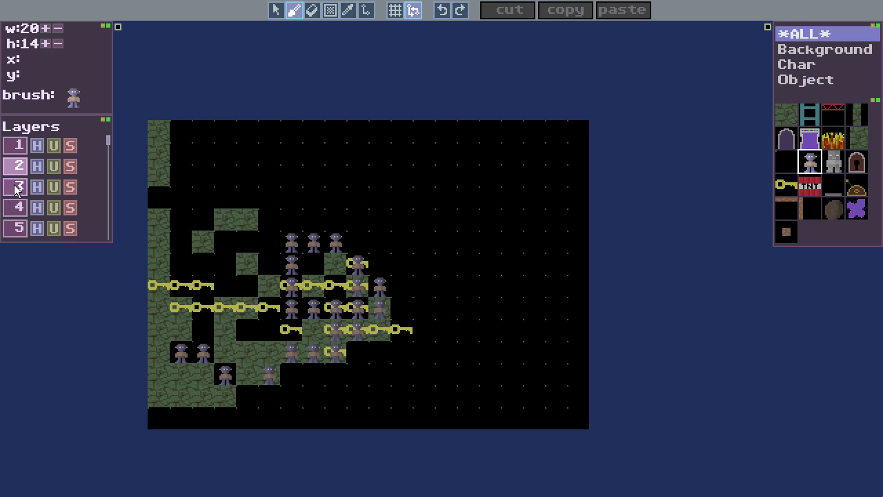
pyautogui.click(18, 207)
pyautogui.click(18, 228)
pyautogui.click(16, 169)
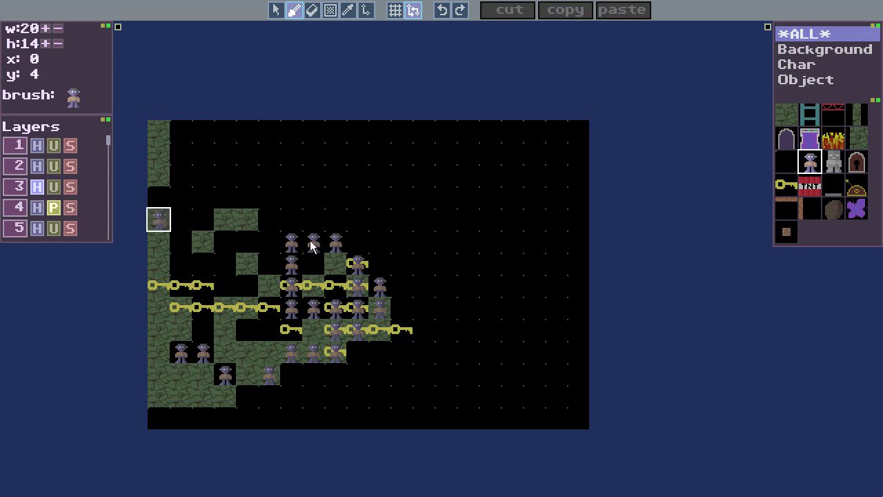
# Add more characters, change layer 4's protection, hide layer 1, and solo then unsolo layer 4.
pyautogui.moveTo(315, 200)
pyautogui.mouseDown()
pyautogui.moveTo(338, 202)
pyautogui.moveTo(336, 177)
pyautogui.mouseUp()
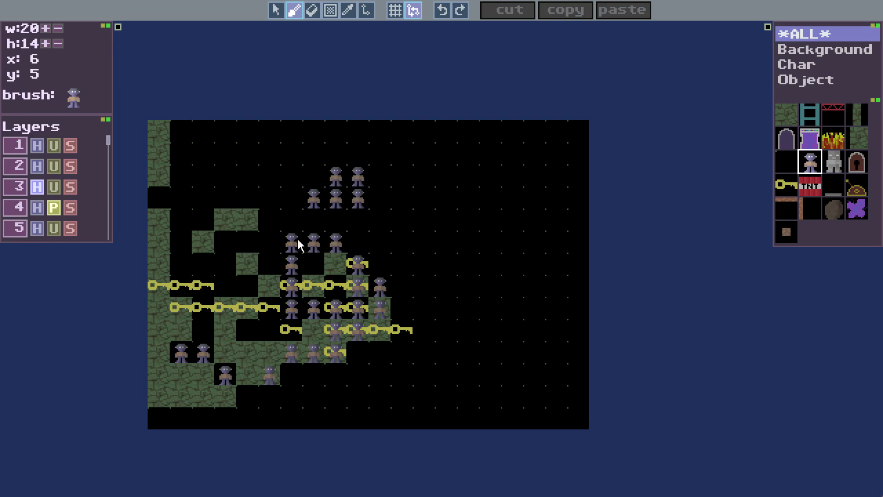
pyautogui.click(54, 207)
pyautogui.click(69, 209)
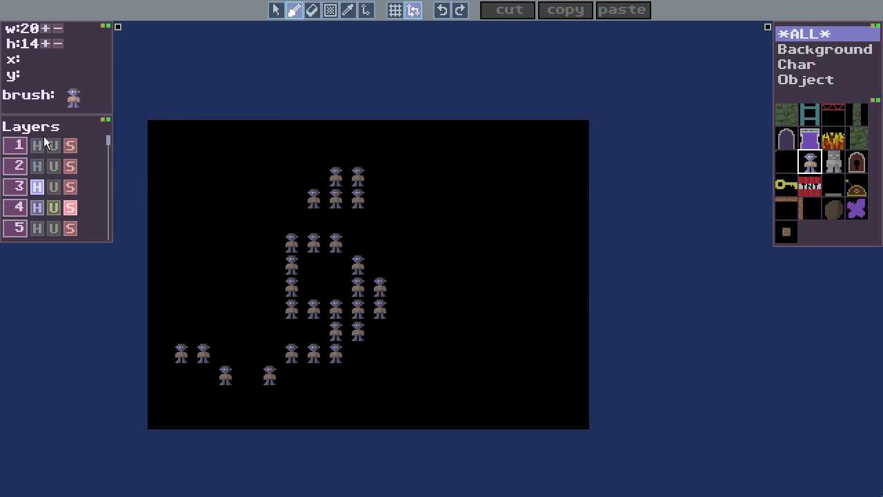
pyautogui.click(69, 207)
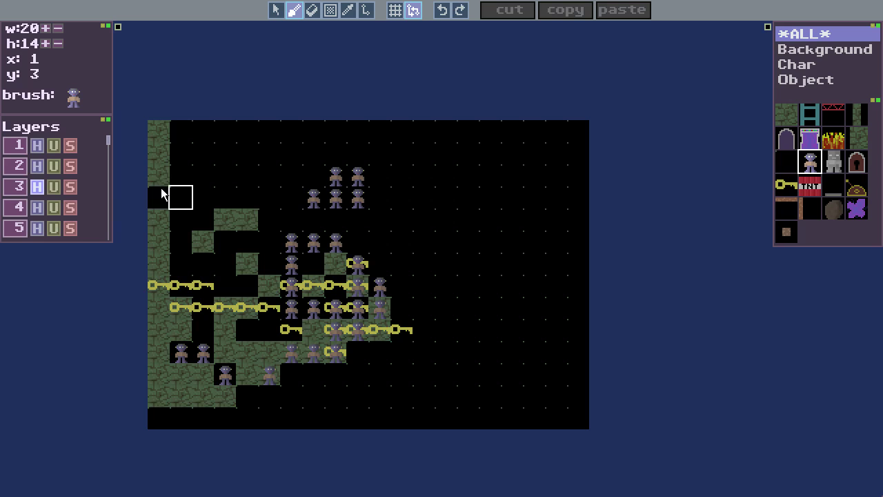
pyautogui.click(40, 147)
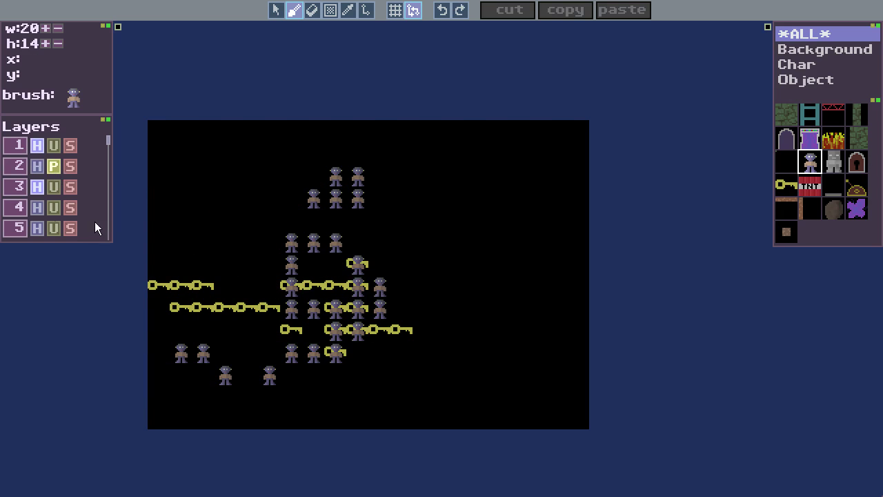
pyautogui.click(70, 210)
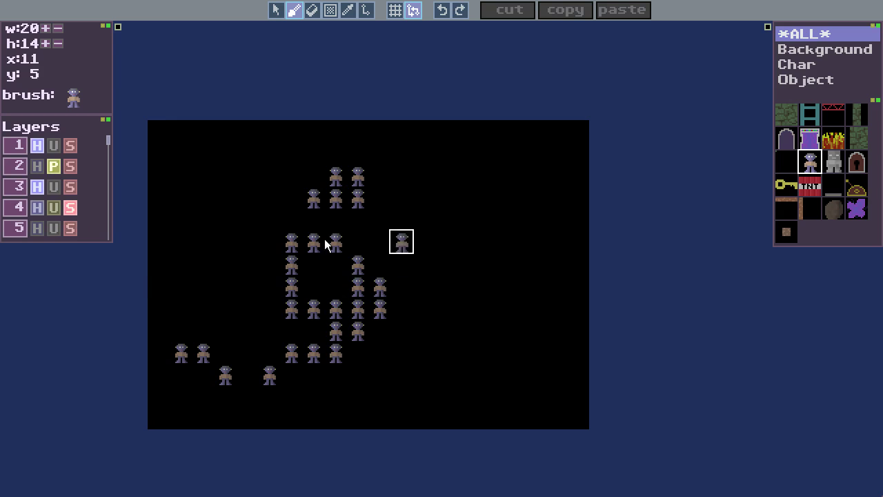
pyautogui.click(71, 207)
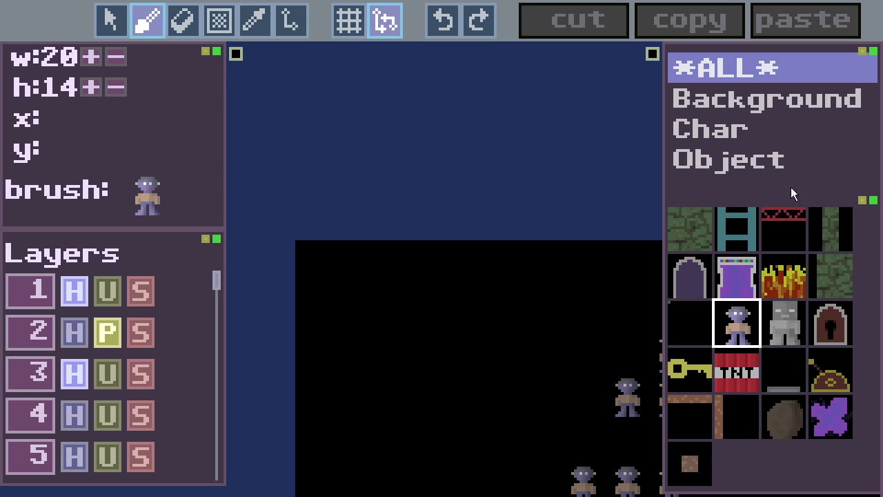
pyautogui.moveTo(652, 54); pyautogui.dragTo(713, 55)
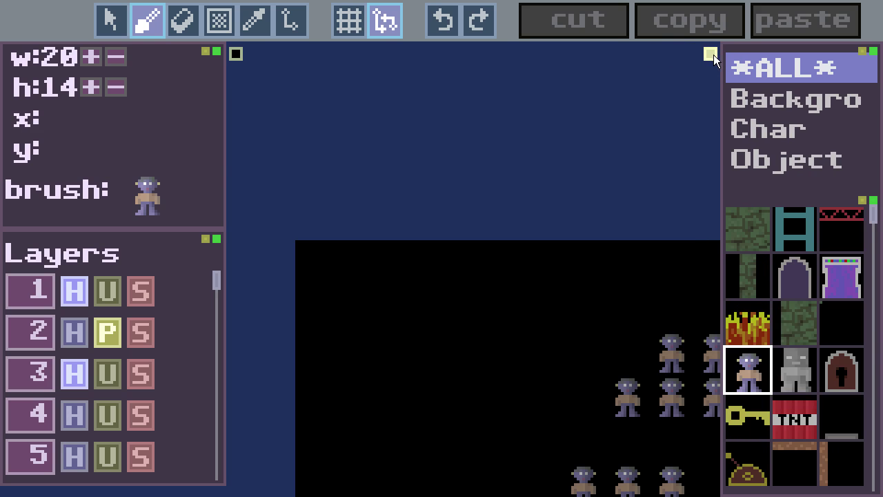
pyautogui.scroll(-1, 878, 380)
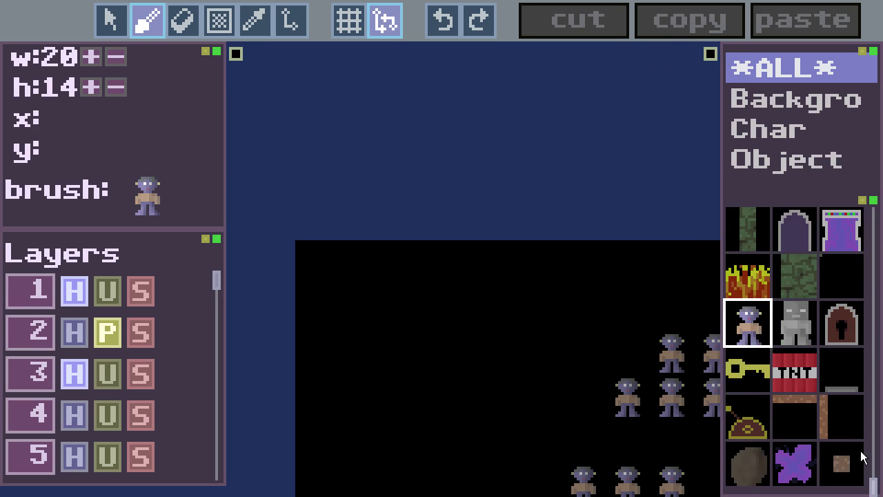
pyautogui.scroll(1, 879, 264)
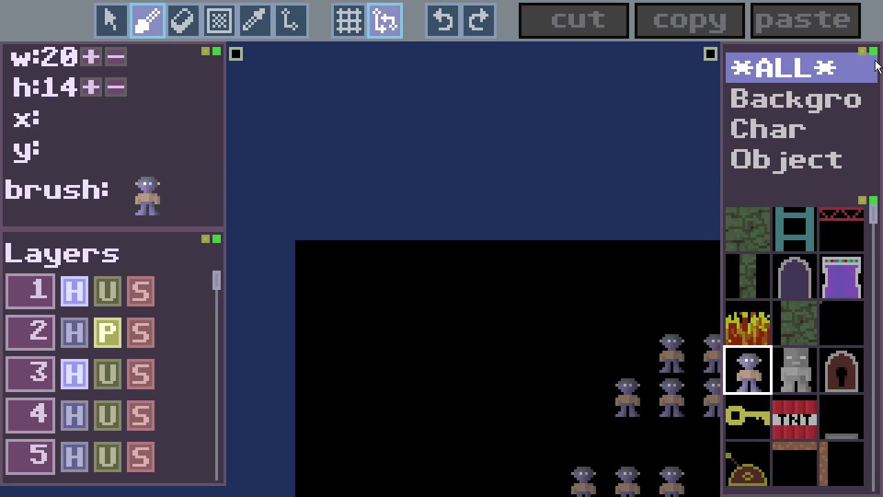
pyautogui.moveTo(873, 58)
pyautogui.mouseDown()
pyautogui.moveTo(874, 2)
pyautogui.moveTo(874, 66)
pyautogui.moveTo(874, 27)
pyautogui.moveTo(874, 58)
pyautogui.mouseUp()
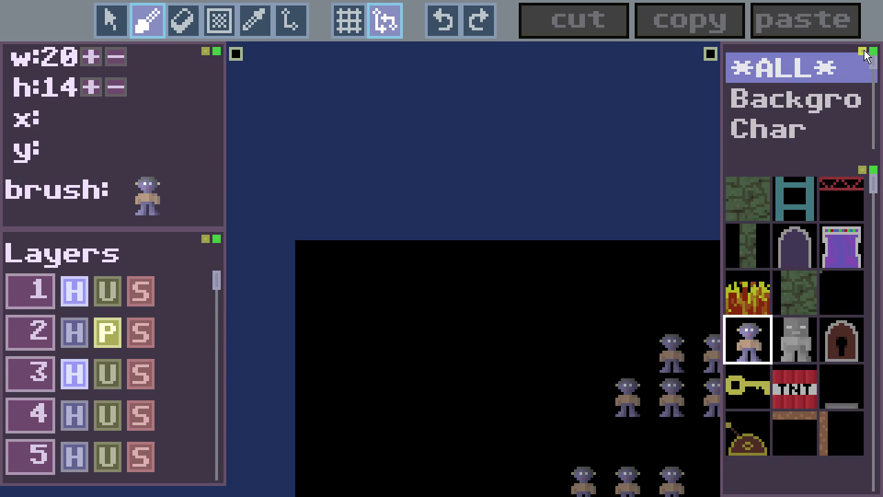
pyautogui.click(787, 96)
pyautogui.click(783, 124)
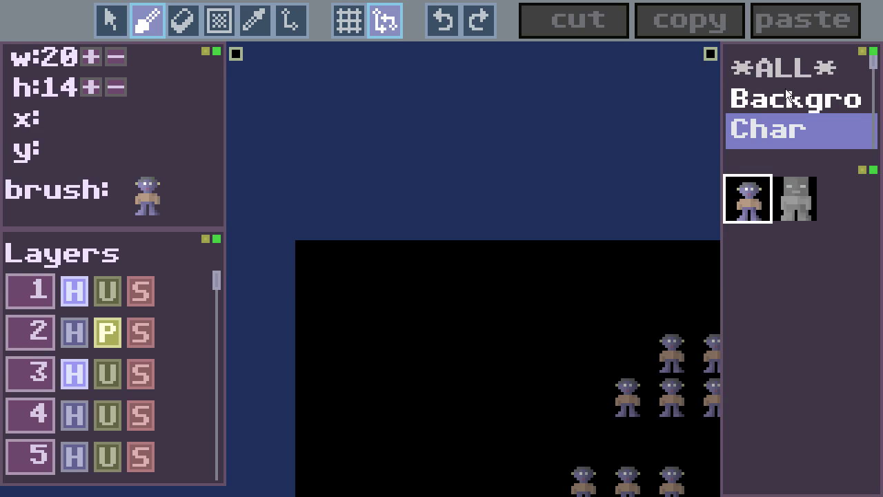
pyautogui.click(791, 75)
pyautogui.moveTo(870, 72); pyautogui.dragTo(871, 167)
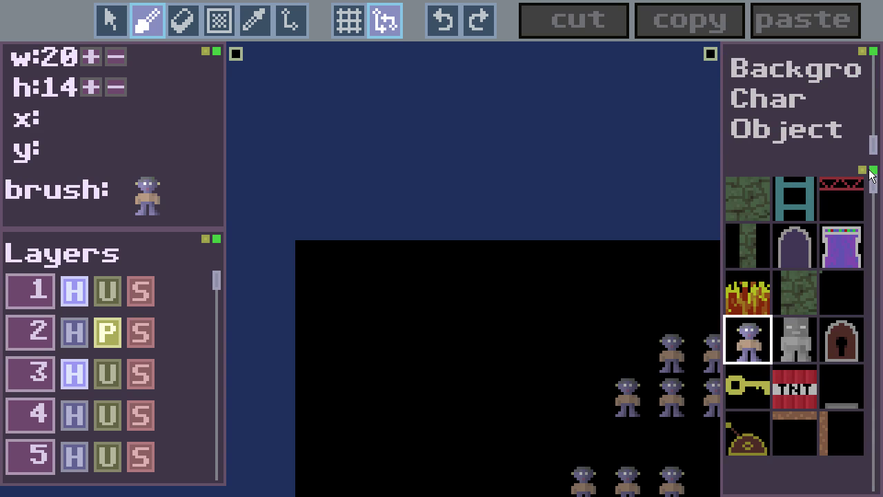
pyautogui.moveTo(873, 144); pyautogui.dragTo(873, 64)
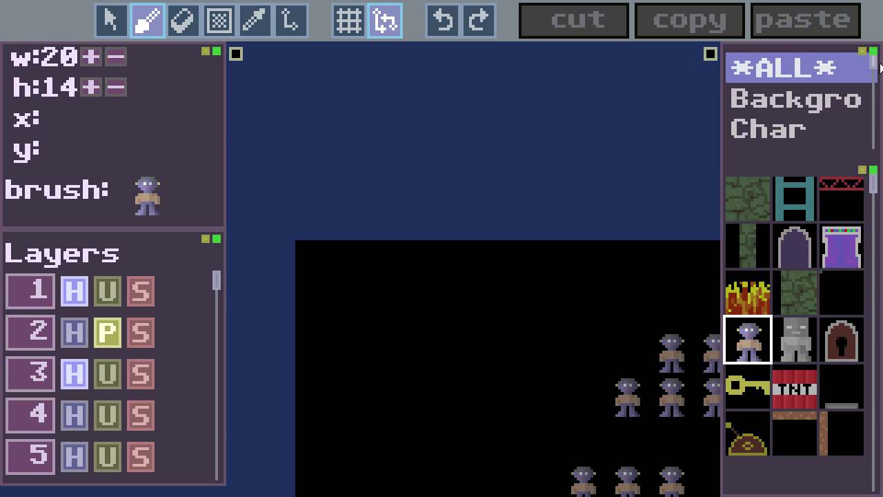
pyautogui.click(836, 99)
pyautogui.click(794, 123)
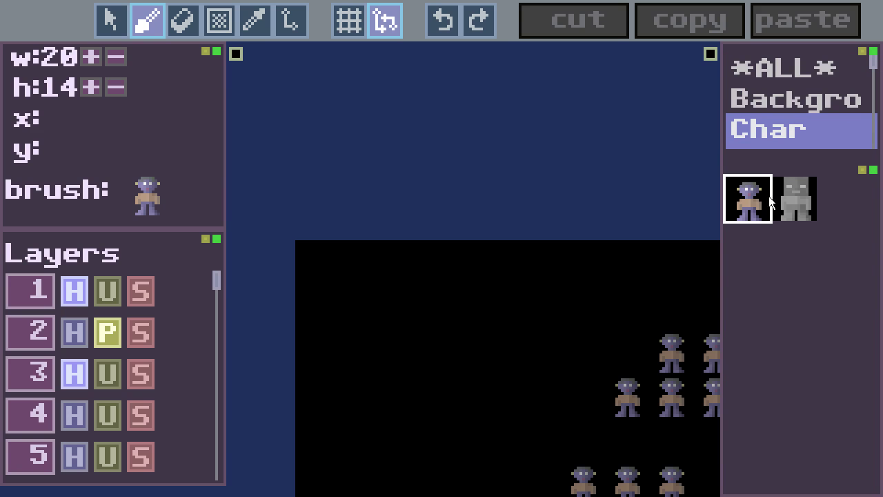
pyautogui.click(710, 54)
pyautogui.click(716, 55)
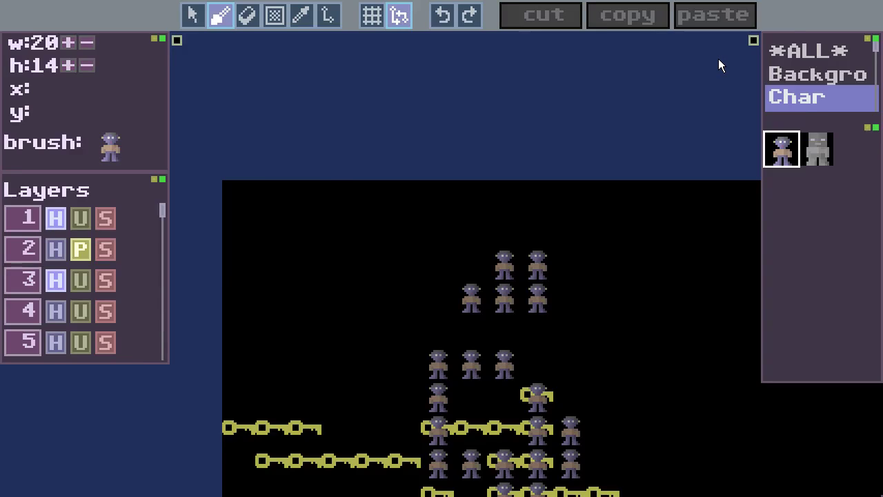
pyautogui.click(796, 27)
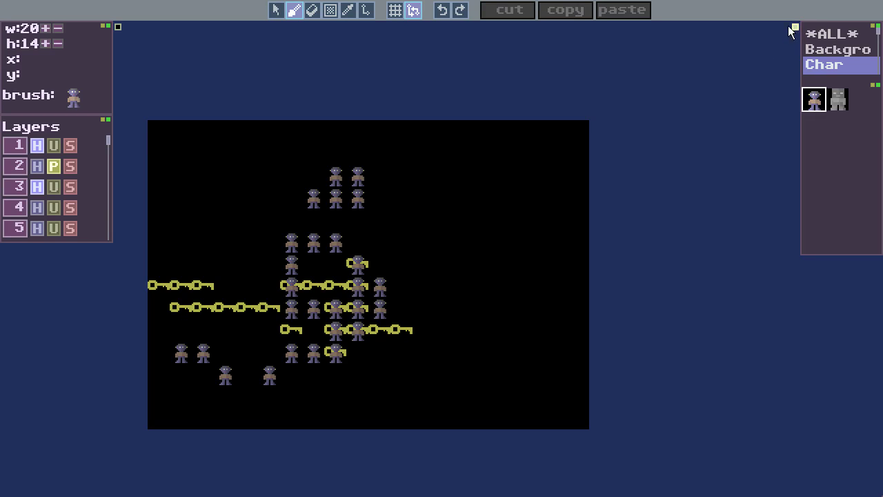
pyautogui.click(782, 36)
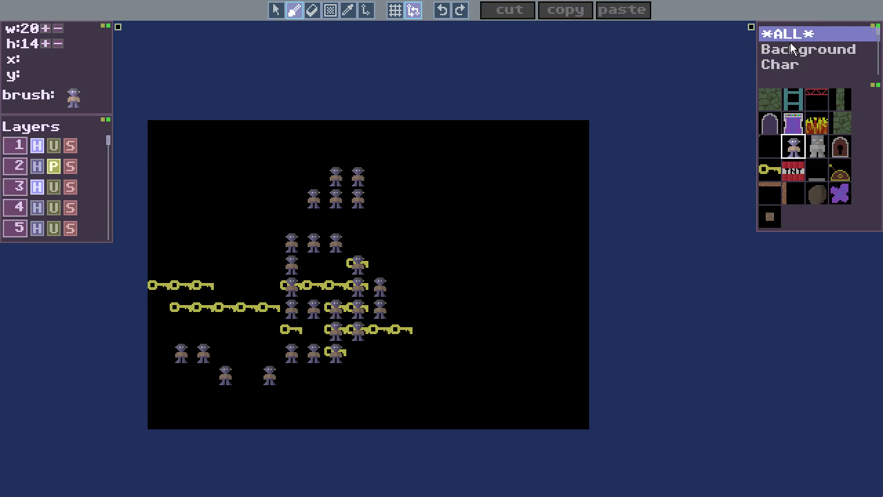
pyautogui.click(879, 33)
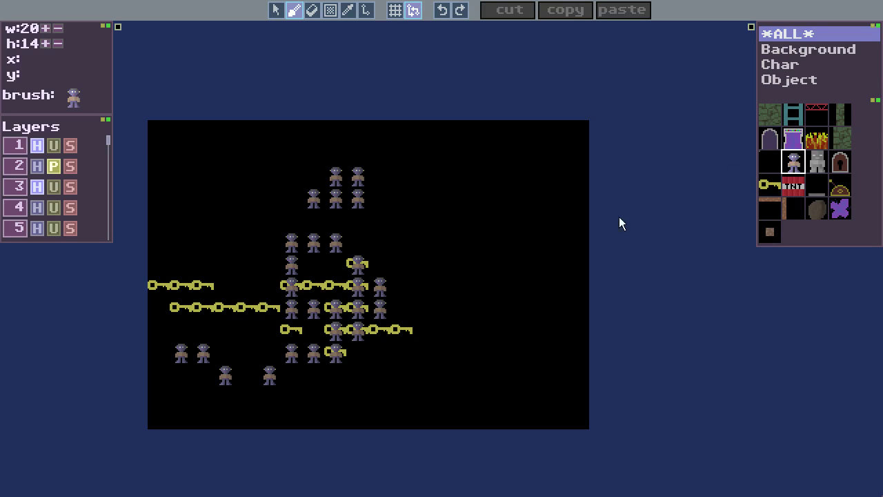
pyautogui.click(422, 200)
pyautogui.moveTo(425, 202)
pyautogui.mouseDown(button='middle')
pyautogui.moveTo(461, 218)
pyautogui.moveTo(436, 201)
pyautogui.moveTo(476, 204)
pyautogui.mouseUp(button='middle')
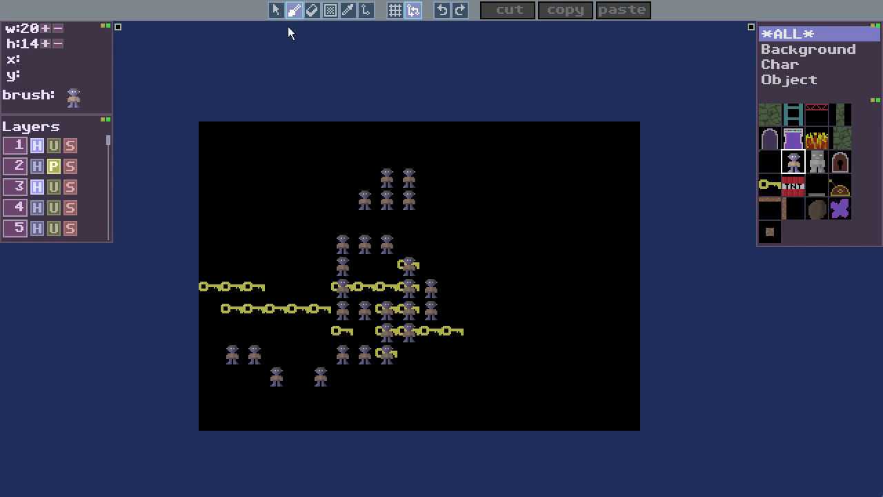
# Unhide layers 3 and 1, then select single map cells such as x:2 y:2.
pyautogui.click(37, 186)
pyautogui.click(37, 144)
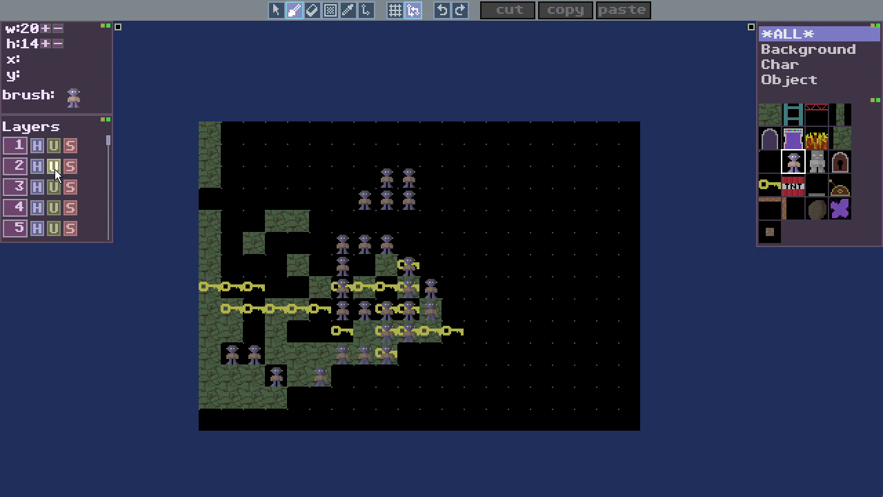
pyautogui.click(276, 10)
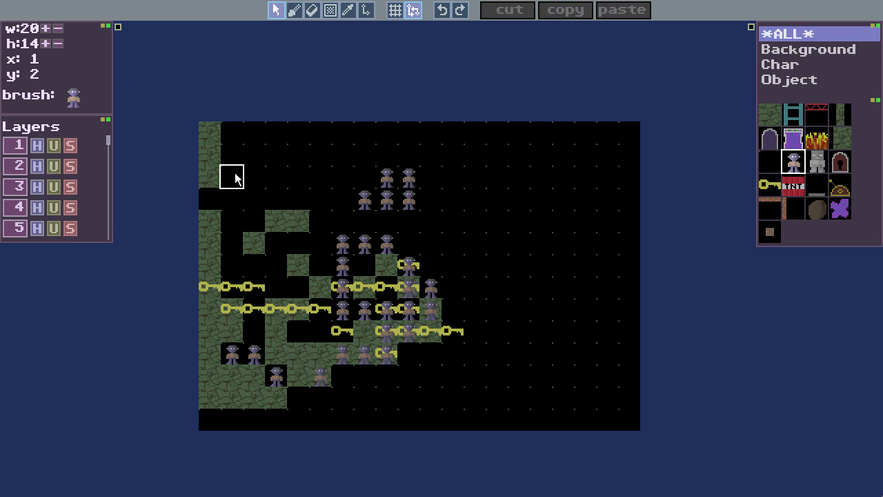
pyautogui.click(255, 178)
pyautogui.click(295, 219)
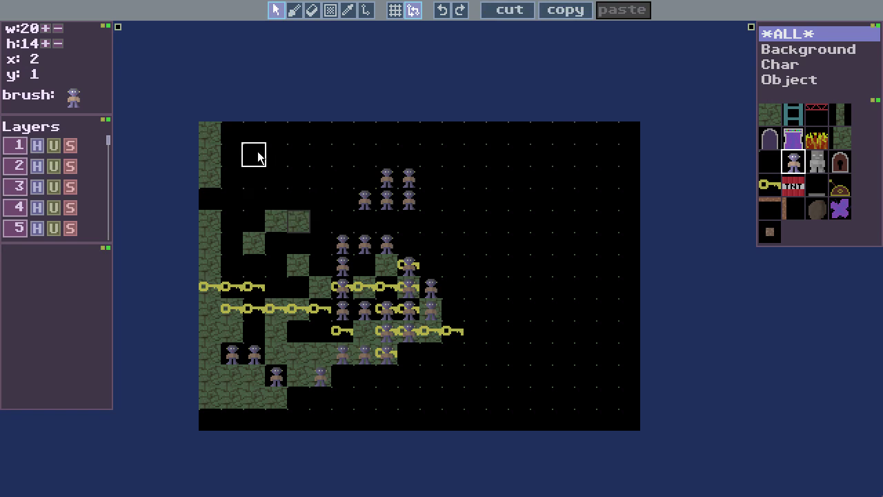
# Select blocks x:2–8 y:1–5 and x:1–5 y:1–4, then the phantom character and cell x:6 y:2.
pyautogui.moveTo(258, 157); pyautogui.dragTo(380, 246)
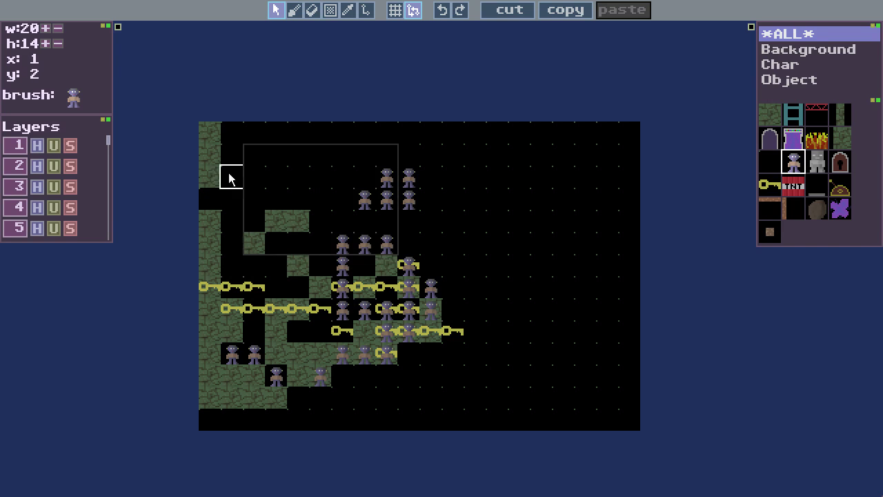
pyautogui.moveTo(225, 167); pyautogui.dragTo(319, 231)
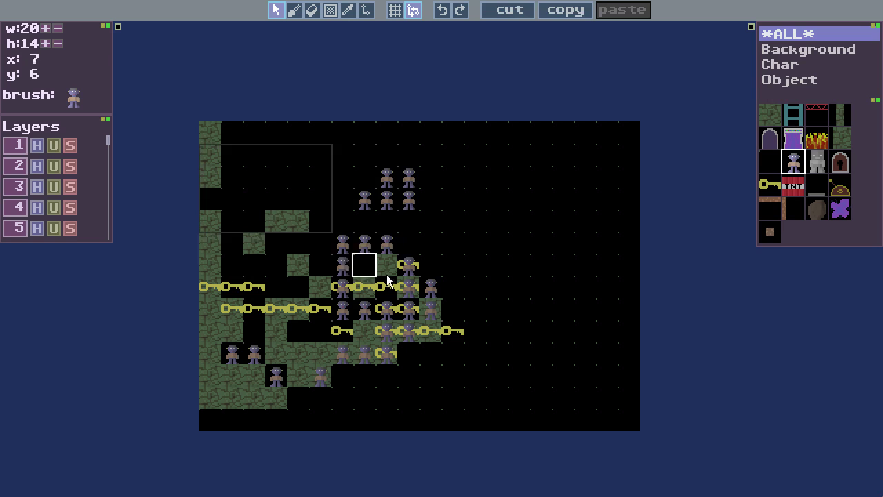
pyautogui.click(341, 219)
pyautogui.click(368, 207)
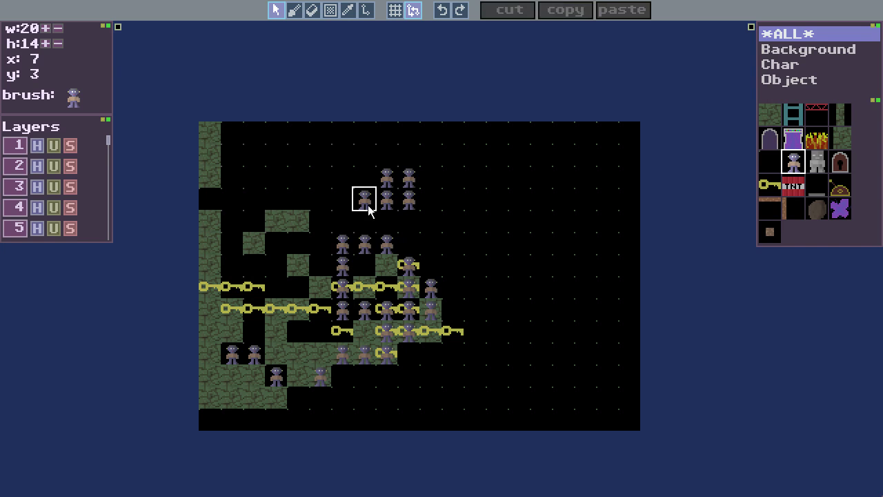
pyautogui.click(367, 207)
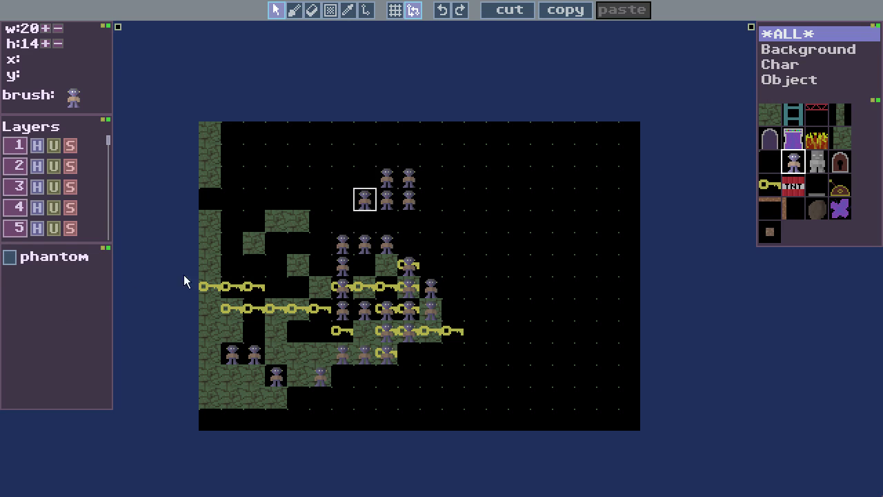
pyautogui.click(341, 177)
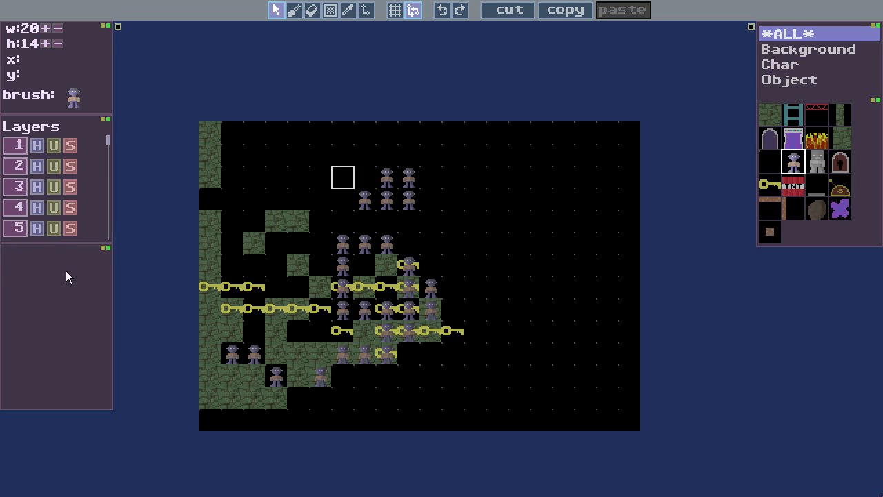
# Select cells x:5–6 y:2, then the block from (5,1) to (8,4).
pyautogui.click(293, 10)
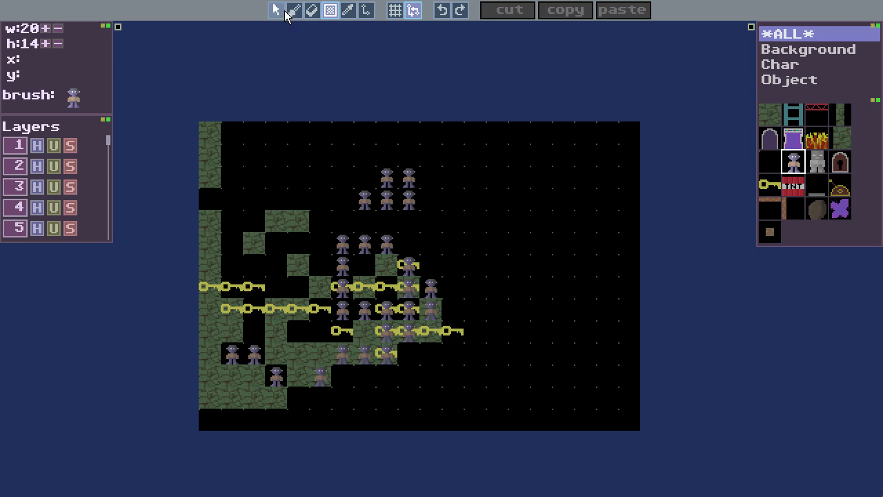
pyautogui.click(275, 10)
pyautogui.moveTo(319, 176); pyautogui.dragTo(341, 180)
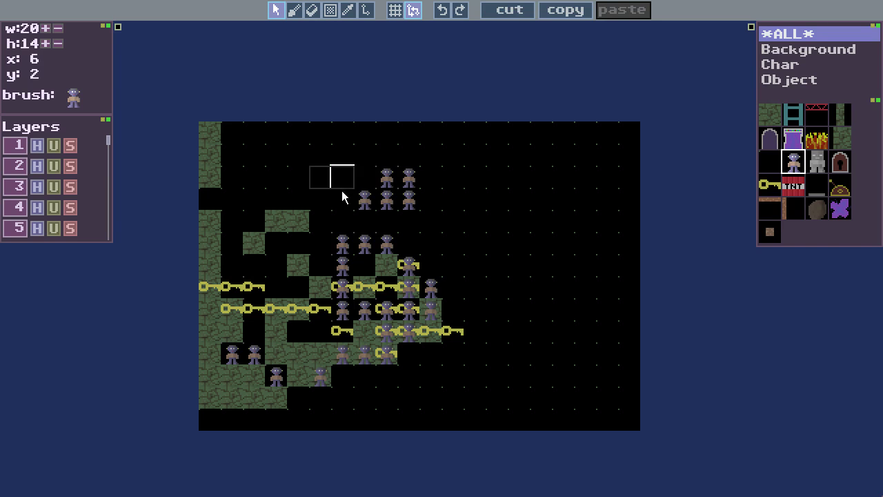
pyautogui.click(280, 12)
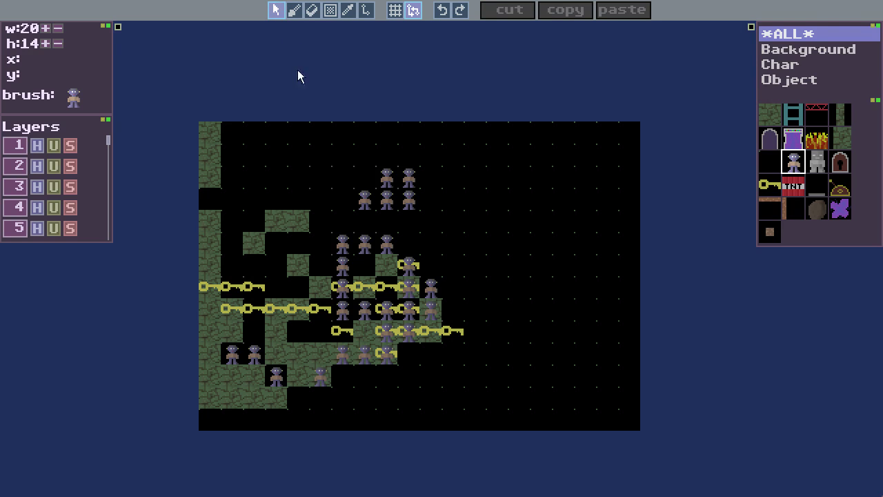
pyautogui.moveTo(320, 153); pyautogui.dragTo(390, 218)
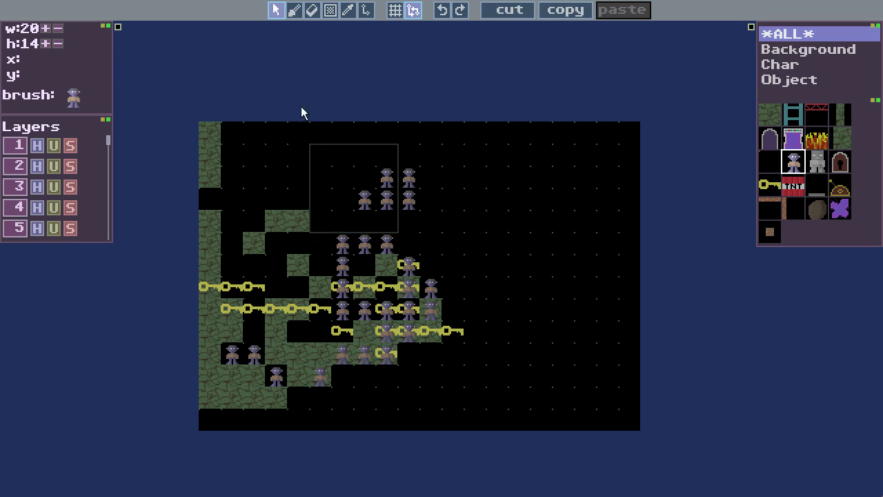
# Paint characters across the map's top rows and erase them down the right side.
pyautogui.click(315, 154)
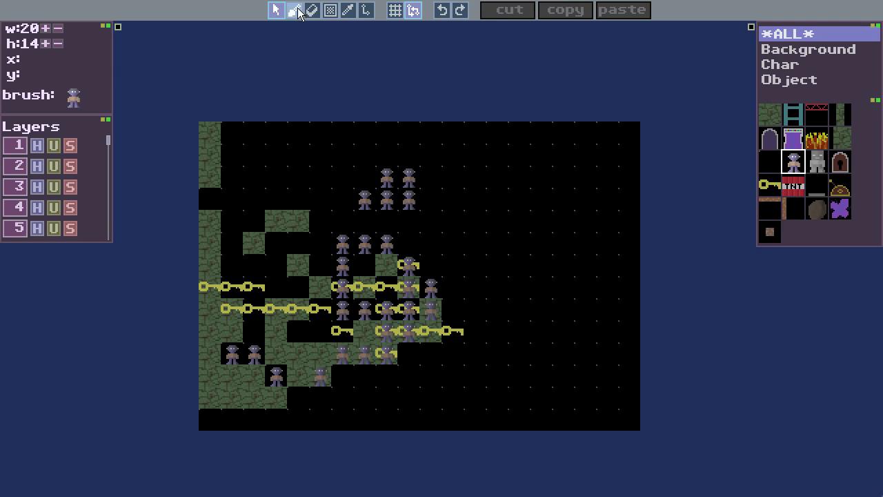
pyautogui.click(297, 9)
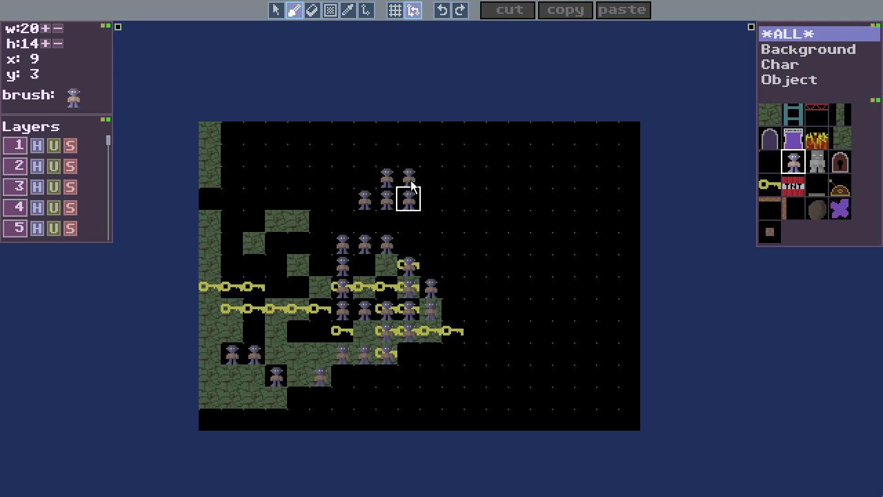
pyautogui.moveTo(296, 154)
pyautogui.mouseDown()
pyautogui.moveTo(342, 145)
pyautogui.moveTo(450, 148)
pyautogui.moveTo(602, 218)
pyautogui.moveTo(563, 318)
pyautogui.moveTo(498, 308)
pyautogui.moveTo(514, 312)
pyautogui.moveTo(308, 401)
pyautogui.moveTo(578, 377)
pyautogui.moveTo(542, 307)
pyautogui.moveTo(566, 222)
pyautogui.mouseUp()
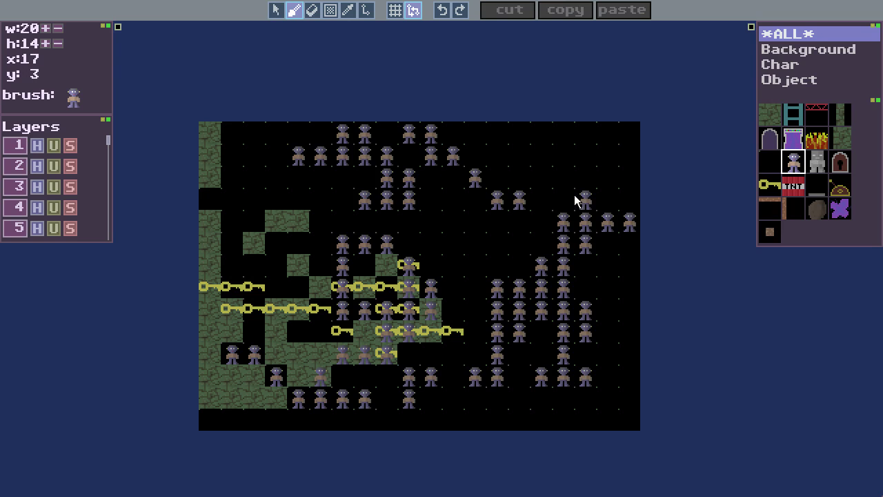
pyautogui.click(585, 200)
pyautogui.moveTo(585, 200)
pyautogui.mouseDown(button='right')
pyautogui.moveTo(563, 223)
pyautogui.moveTo(576, 253)
pyautogui.moveTo(527, 292)
pyautogui.moveTo(559, 310)
pyautogui.moveTo(530, 336)
pyautogui.moveTo(375, 322)
pyautogui.moveTo(380, 361)
pyautogui.moveTo(388, 313)
pyautogui.moveTo(363, 381)
pyautogui.moveTo(452, 357)
pyautogui.moveTo(421, 292)
pyautogui.moveTo(357, 287)
pyautogui.moveTo(319, 347)
pyautogui.moveTo(391, 351)
pyautogui.moveTo(356, 367)
pyautogui.moveTo(343, 305)
pyautogui.moveTo(365, 256)
pyautogui.mouseUp(button='right')
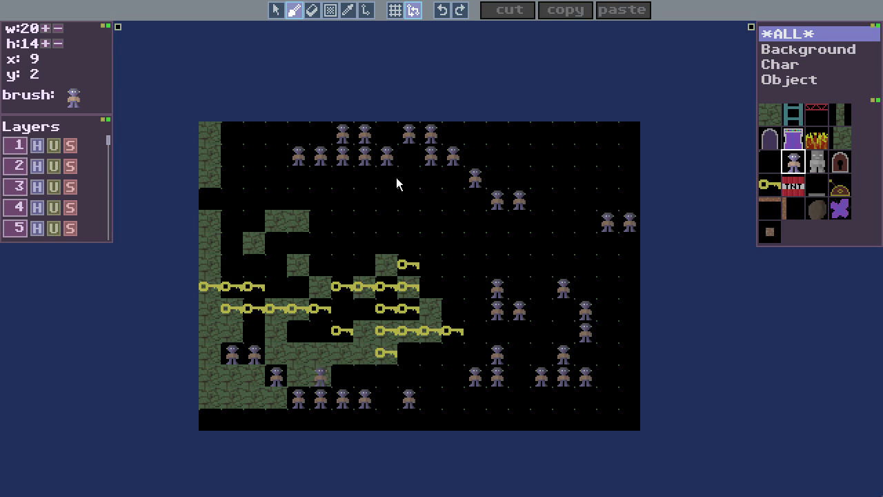
# Erase a key, walls and a character mid-map, plus a wall tile on the left.
pyautogui.rightClick(386, 355)
pyautogui.moveTo(394, 375)
pyautogui.mouseDown(button='right')
pyautogui.moveTo(400, 330)
pyautogui.moveTo(380, 331)
pyautogui.moveTo(395, 344)
pyautogui.moveTo(409, 391)
pyautogui.moveTo(373, 399)
pyautogui.mouseUp(button='right')
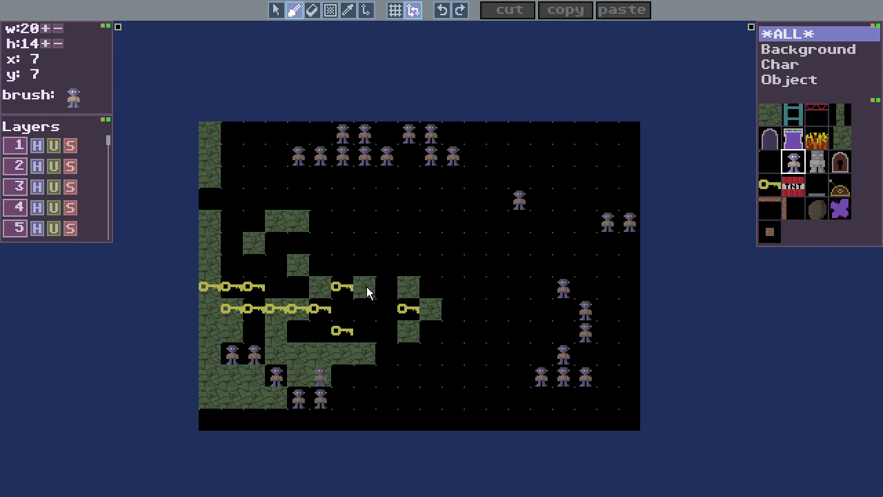
pyautogui.rightClick(371, 287)
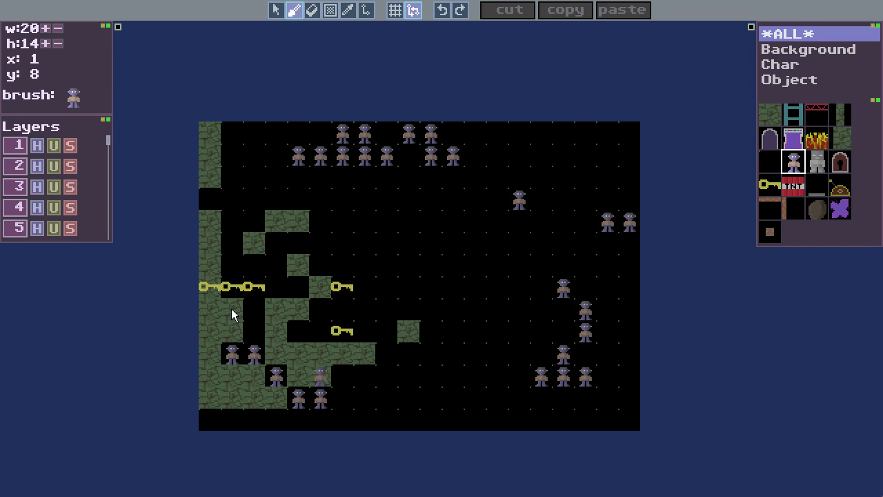
pyautogui.rightClick(279, 312)
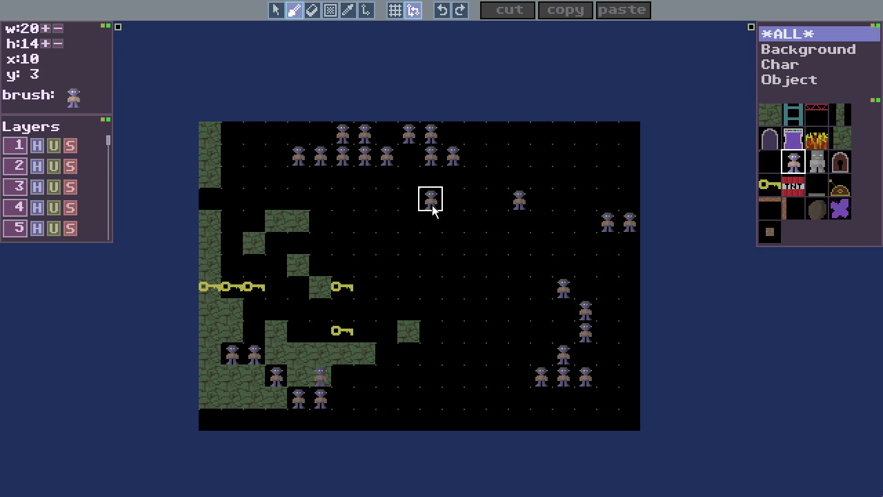
# Fill a rectangular block with characters using rectangle fill, then clear it again.
pyautogui.click(313, 11)
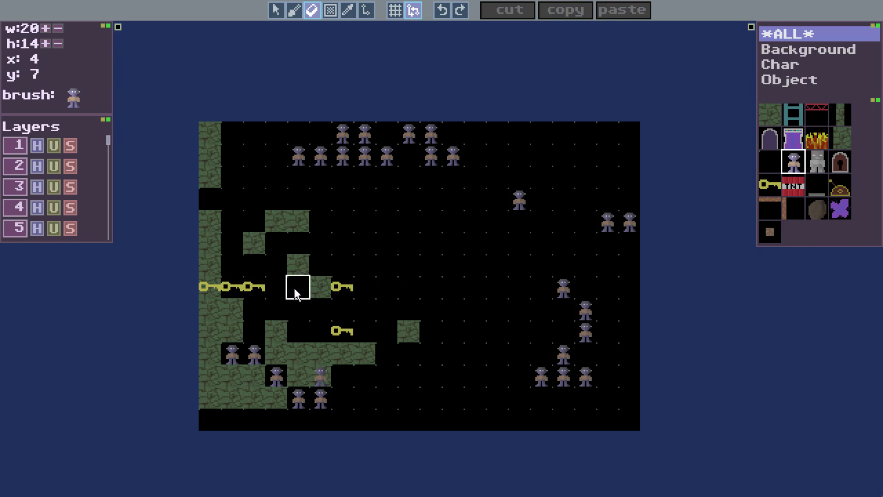
pyautogui.click(330, 10)
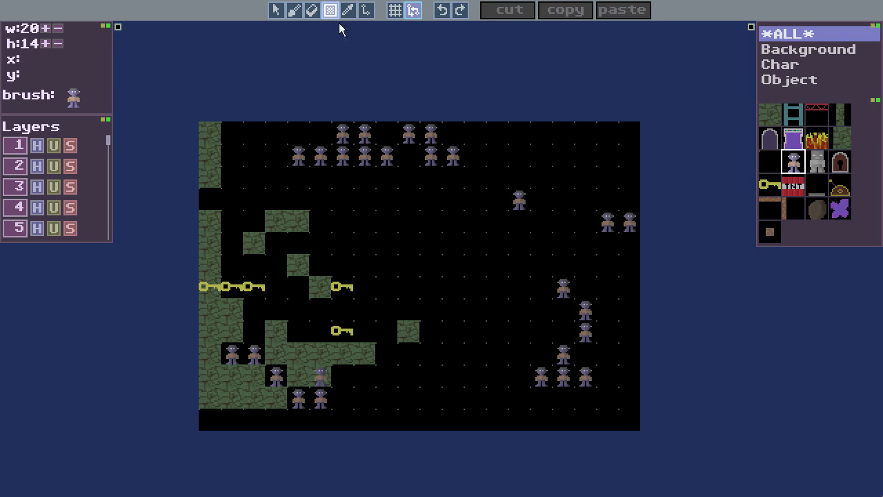
pyautogui.moveTo(298, 179); pyautogui.dragTo(407, 265)
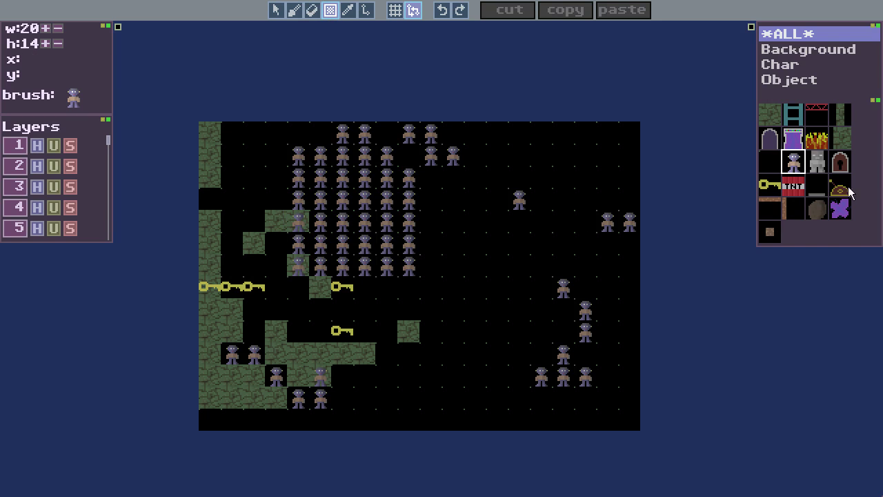
pyautogui.moveTo(296, 177)
pyautogui.mouseDown(button='right')
pyautogui.moveTo(434, 289)
pyautogui.moveTo(396, 269)
pyautogui.moveTo(411, 275)
pyautogui.mouseUp(button='right')
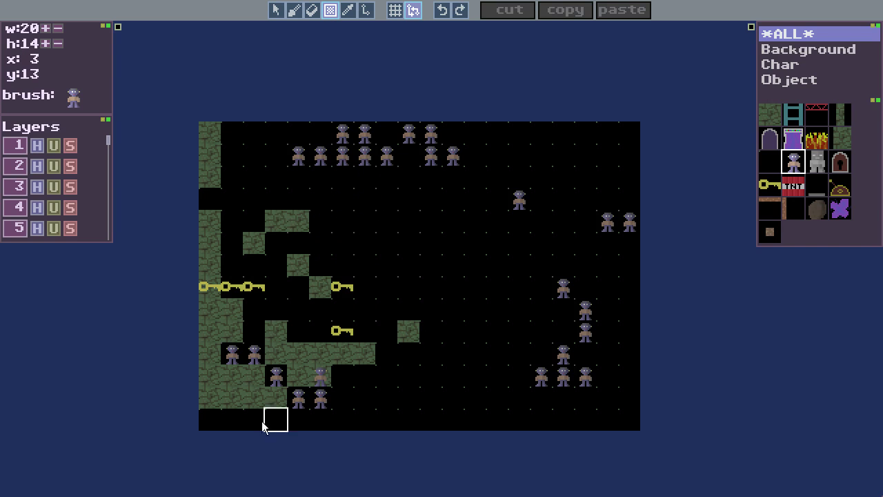
# Erase rectangles at the bottom left, wiping walls, keys and characters from that area.
pyautogui.moveTo(255, 418); pyautogui.dragTo(319, 340)
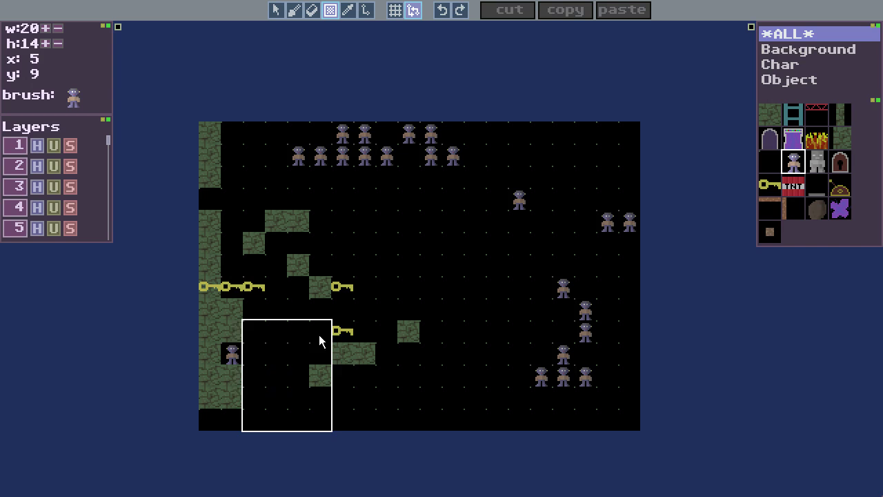
pyautogui.click(319, 340)
pyautogui.moveTo(397, 405); pyautogui.dragTo(211, 232)
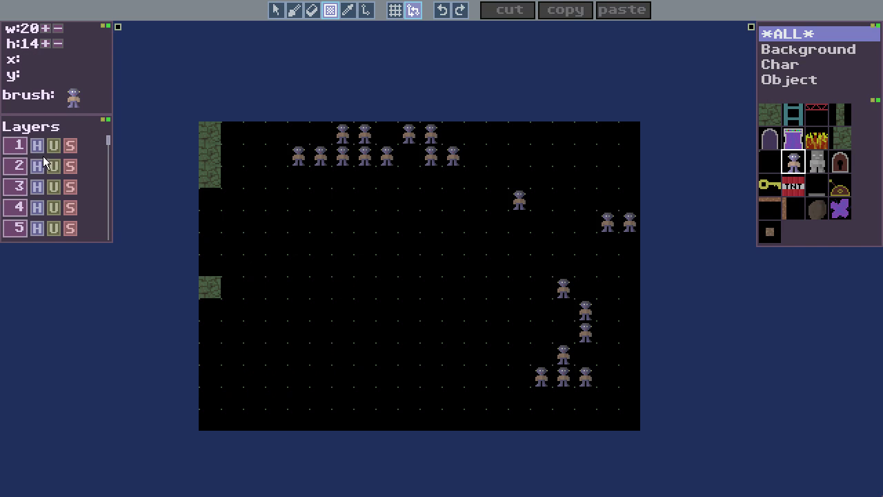
# Undo two erasures, then erase the lower-left characters on layer 4.
pyautogui.click(443, 11)
pyautogui.click(445, 12)
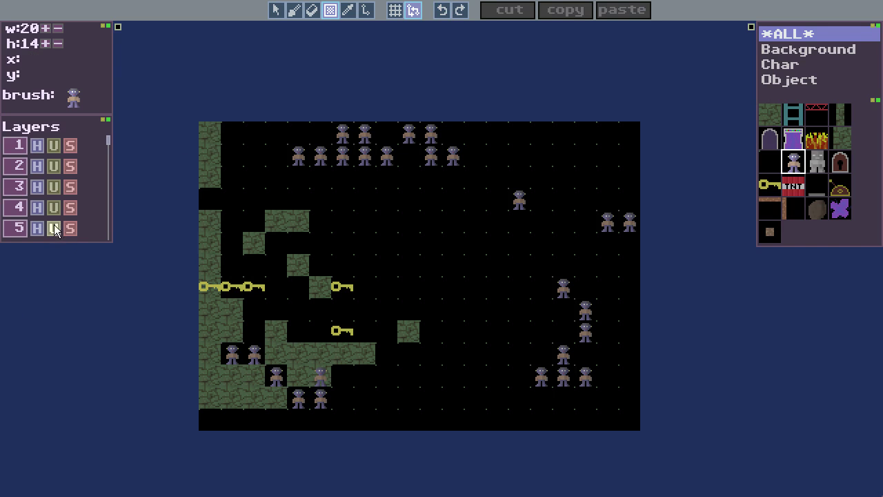
pyautogui.click(15, 208)
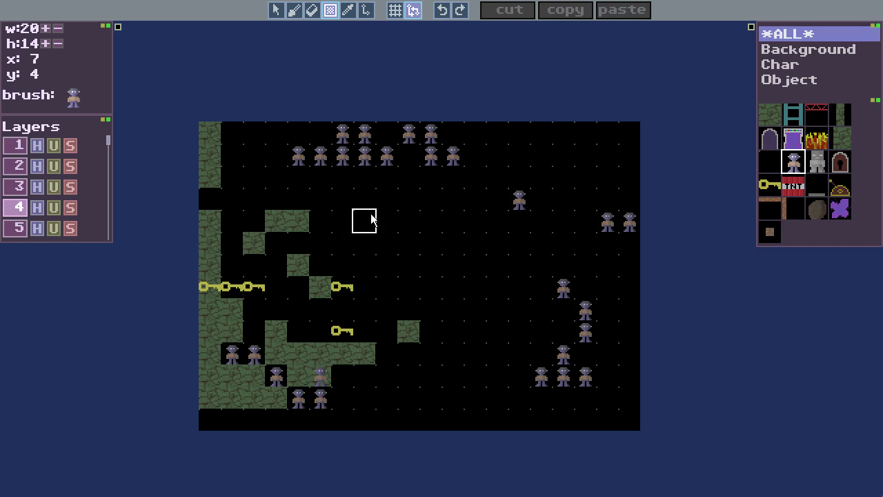
pyautogui.moveTo(431, 219); pyautogui.dragTo(211, 415)
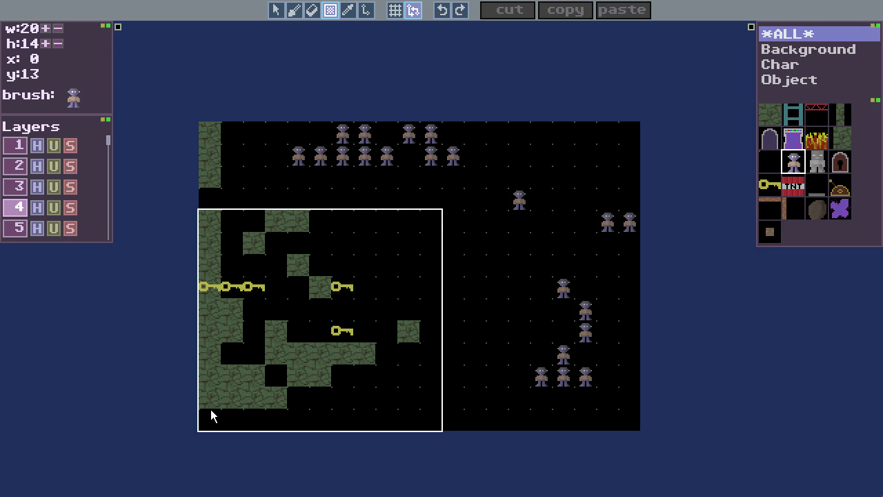
pyautogui.click(211, 414)
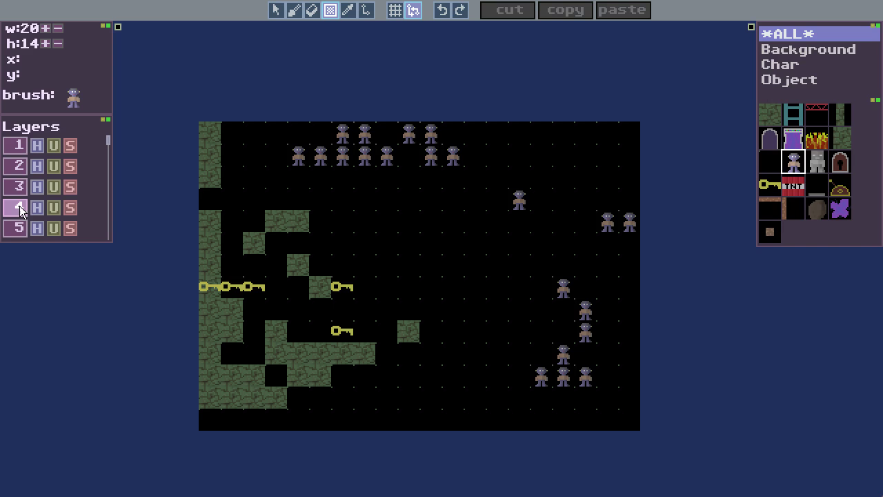
# Solo layer 4, erase its second row of characters, unsolo it and activate layer 3.
pyautogui.click(70, 207)
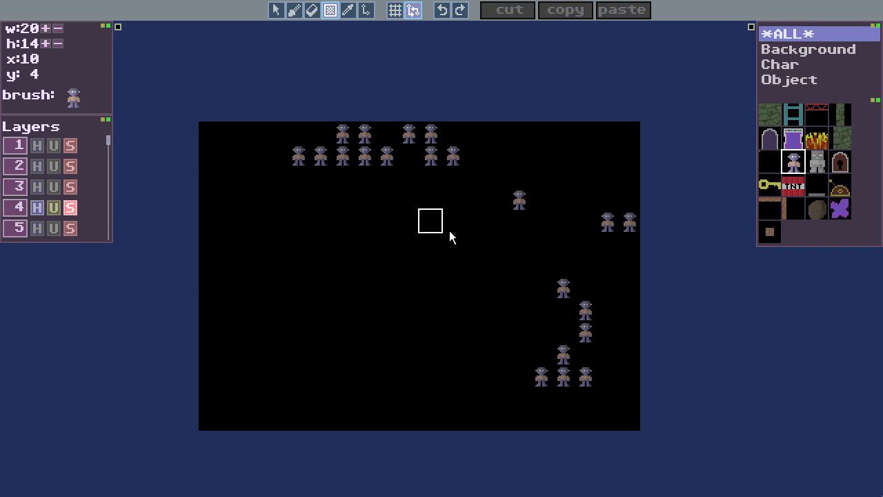
pyautogui.moveTo(476, 224); pyautogui.dragTo(286, 152)
pyautogui.click(286, 152)
pyautogui.click(70, 207)
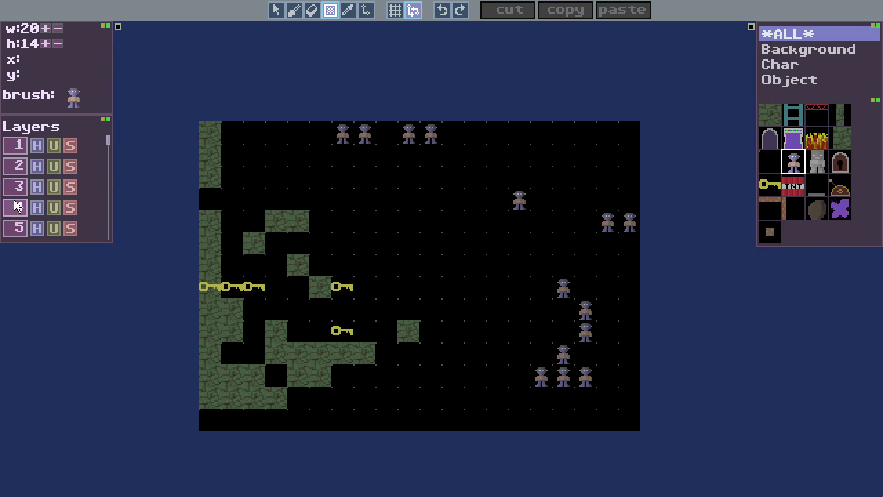
pyautogui.click(16, 189)
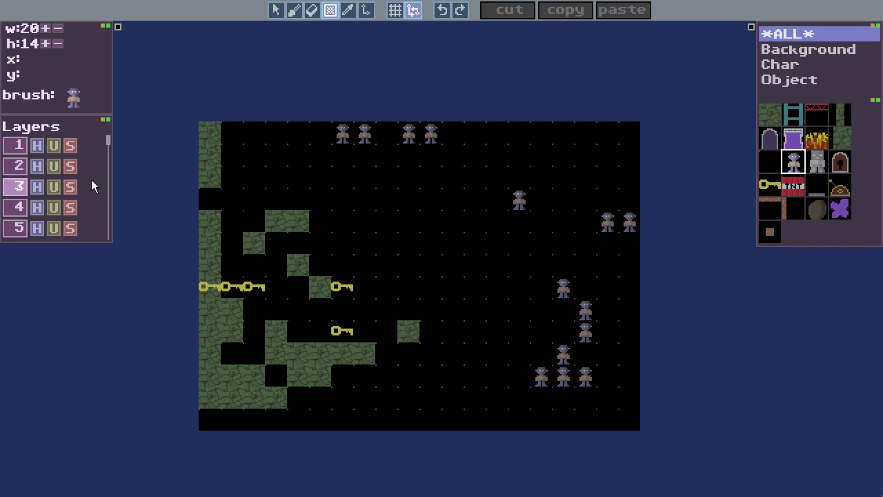
# Set layer 1 to protected, clear all characters and keys map-wide, then undo twice.
pyautogui.click(53, 145)
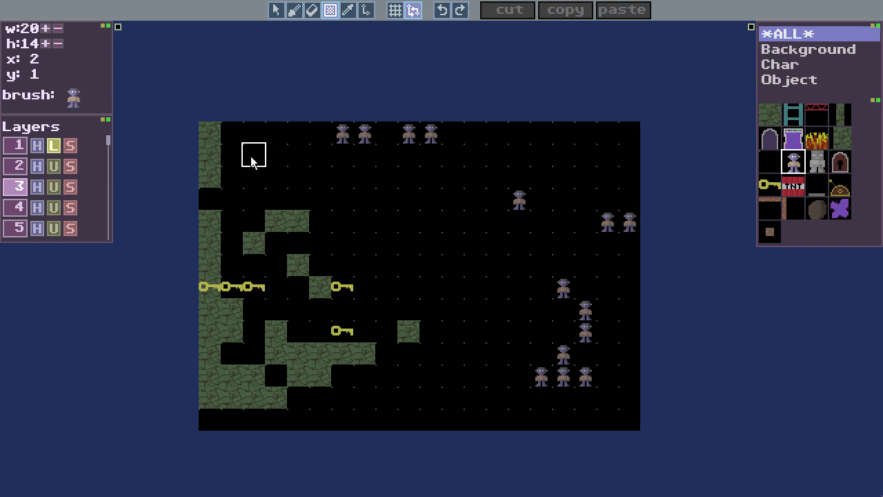
pyautogui.click(53, 145)
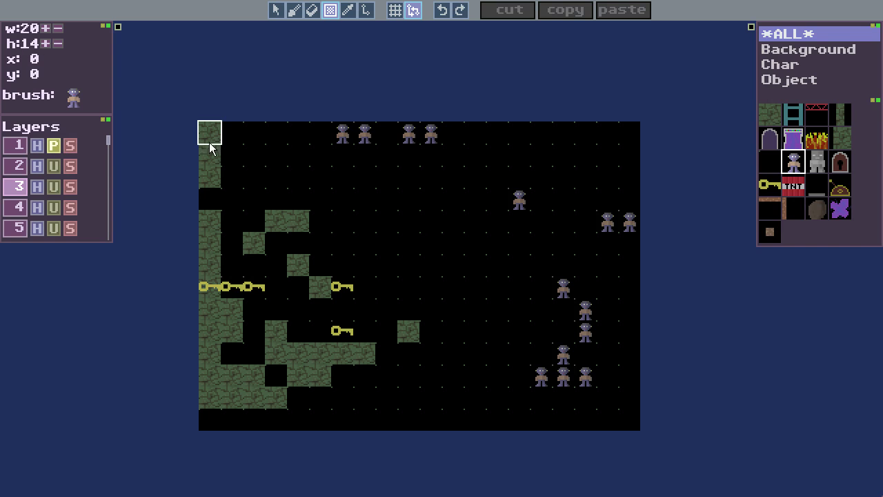
pyautogui.moveTo(214, 138); pyautogui.dragTo(633, 414)
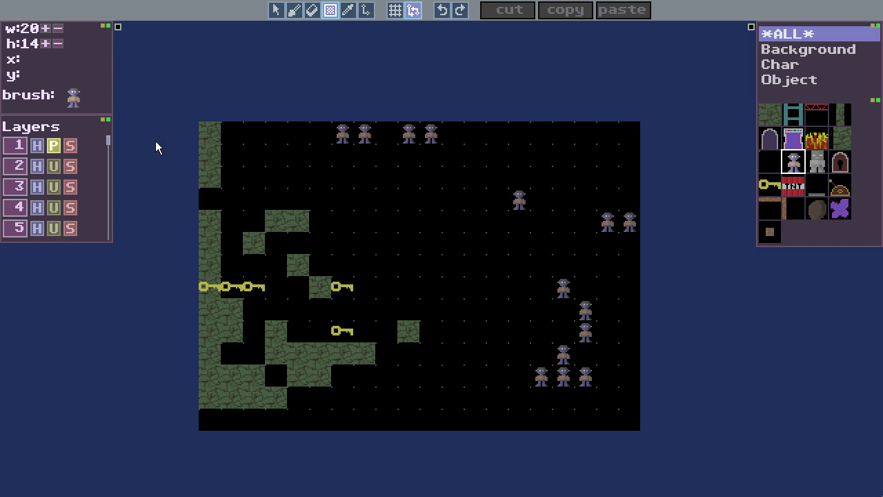
pyautogui.moveTo(206, 142); pyautogui.dragTo(620, 420)
pyautogui.click(444, 11)
pyautogui.click(444, 10)
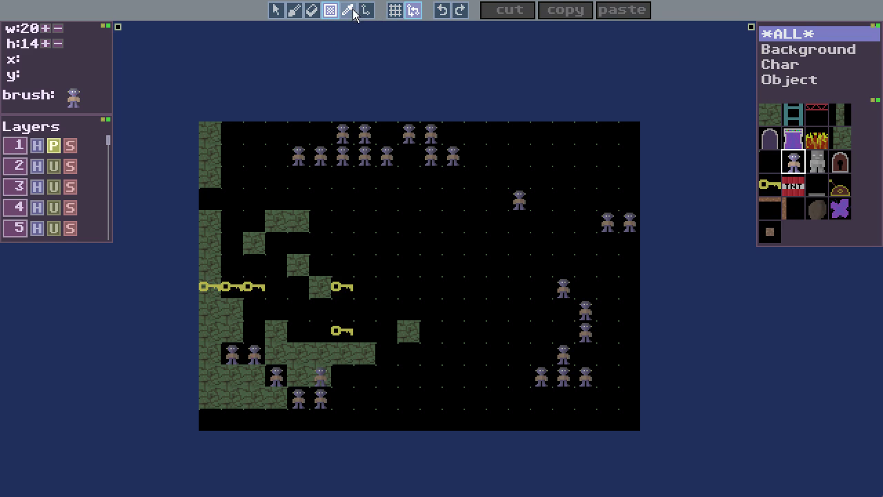
# Shift the character row, lock layer 1, and try moving a wall-key-character block.
pyautogui.click(276, 9)
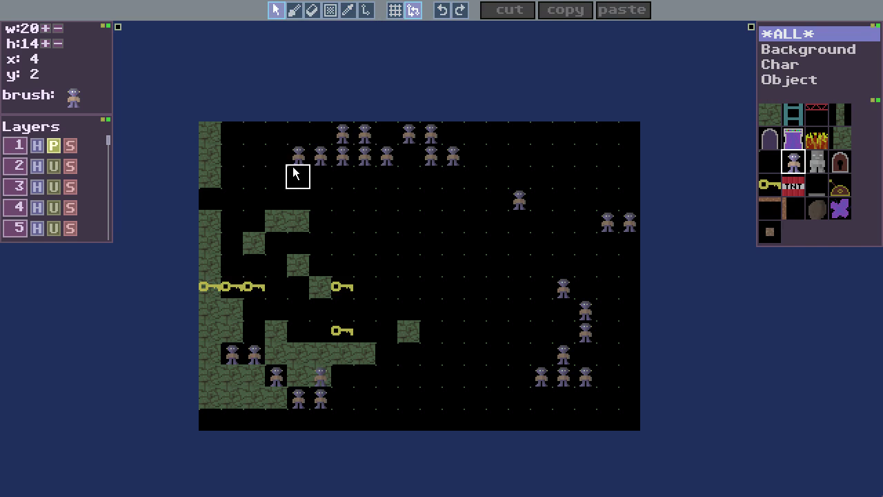
pyautogui.moveTo(248, 152); pyautogui.dragTo(358, 218)
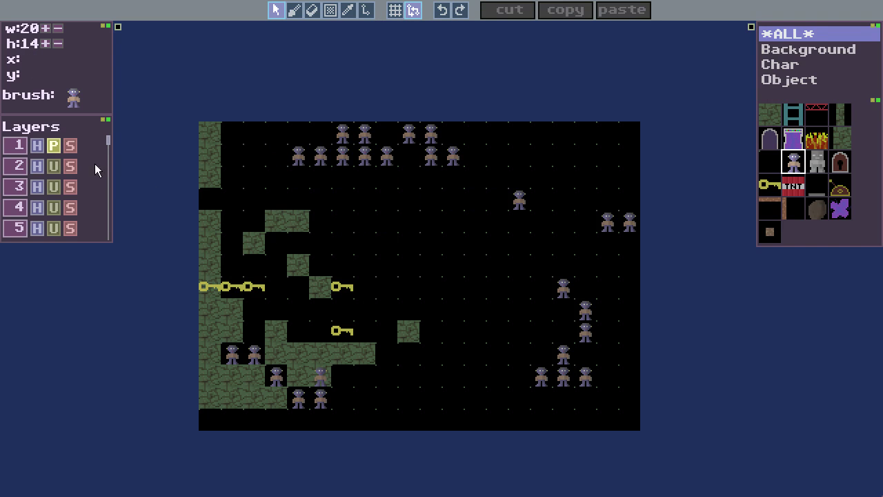
pyautogui.click(54, 146)
pyautogui.moveTo(245, 242); pyautogui.dragTo(337, 400)
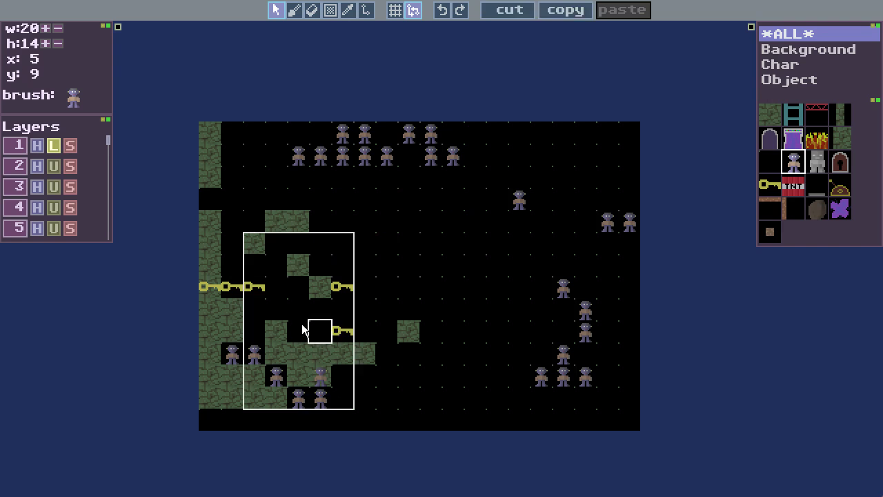
pyautogui.moveTo(303, 330); pyautogui.dragTo(303, 306)
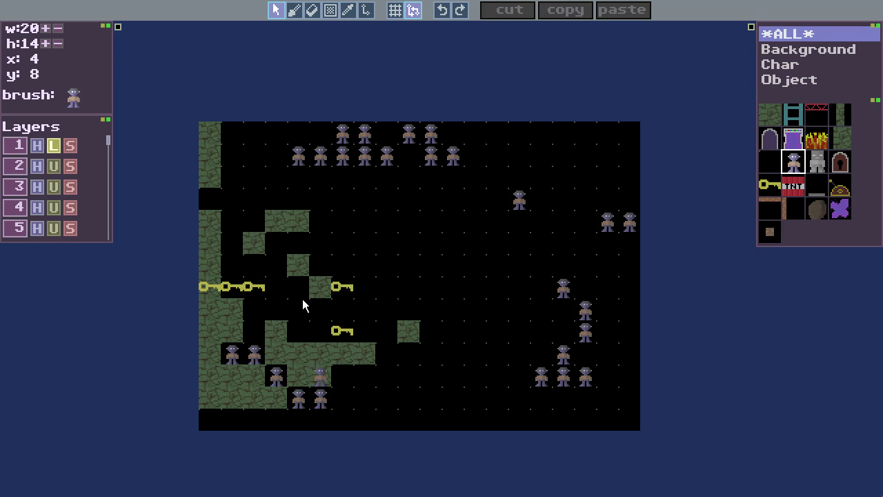
# Unlock layer 1, move the block 9 cells right and 1 up, then undo the move.
pyautogui.click(59, 144)
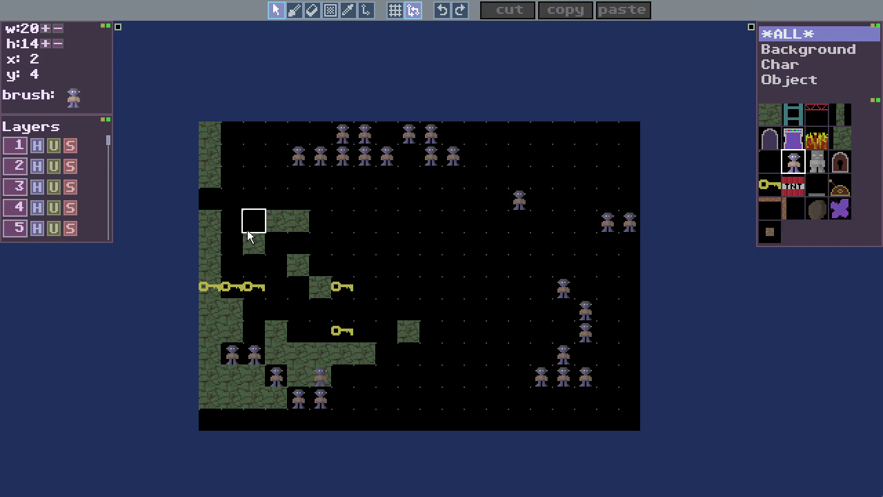
pyautogui.moveTo(253, 231); pyautogui.dragTo(352, 397)
pyautogui.moveTo(301, 310); pyautogui.dragTo(497, 296)
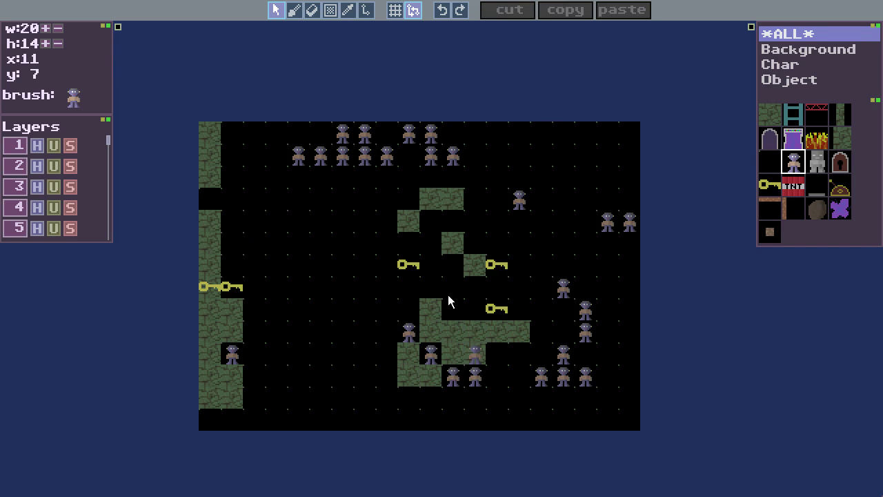
pyautogui.hotkey('ctrl', 'z')
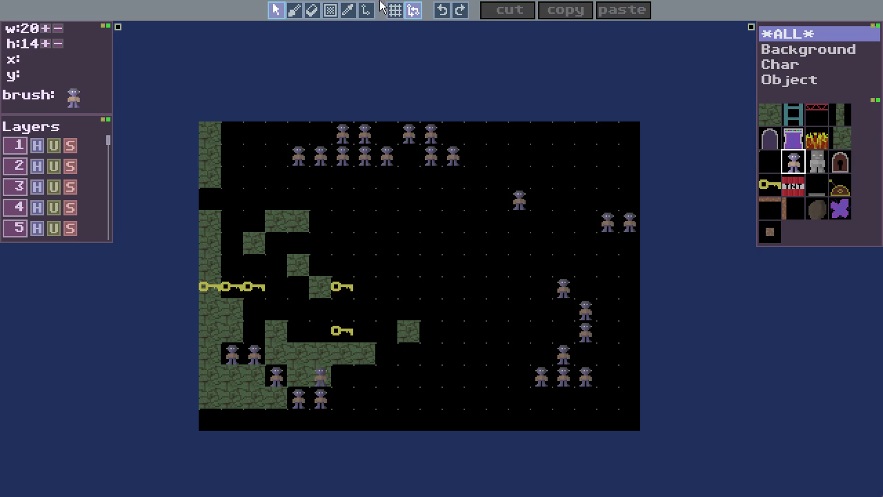
# Eyedrop the green mossy wall tile from the map to make it the brush.
pyautogui.click(348, 9)
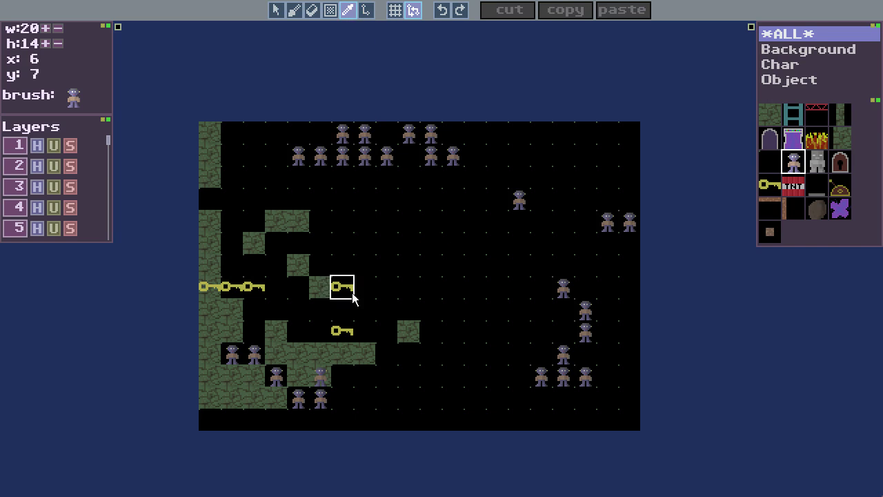
pyautogui.click(214, 290)
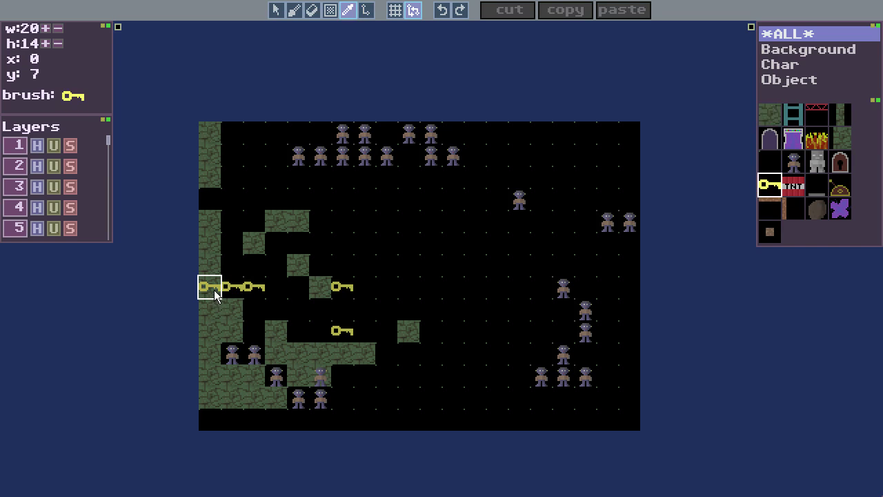
pyautogui.click(214, 290)
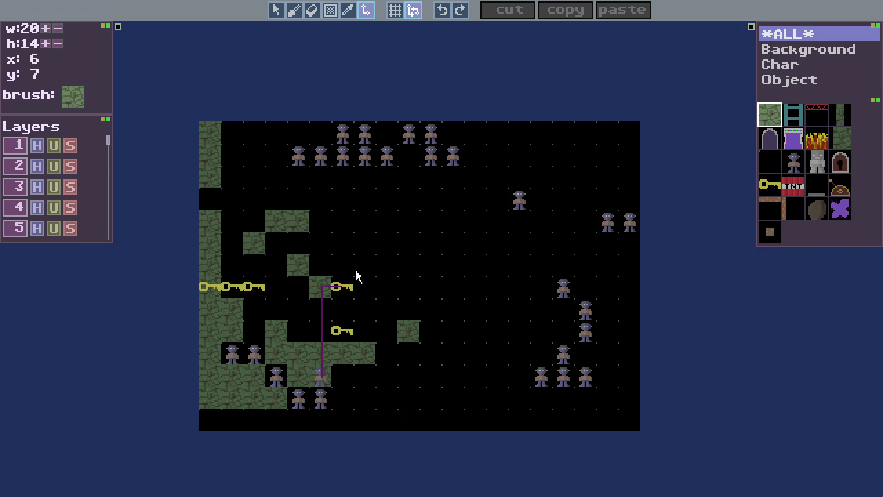
# Try out a trial link from the lower character toward the upper area.
pyautogui.moveTo(496, 239); pyautogui.dragTo(227, 289)
pyautogui.moveTo(316, 374); pyautogui.dragTo(354, 167)
pyautogui.moveTo(424, 162); pyautogui.dragTo(423, 163)
# Paint a plank tile at x:9 y:5 and a small brown block at x:12 y:6.
pyautogui.click(766, 204)
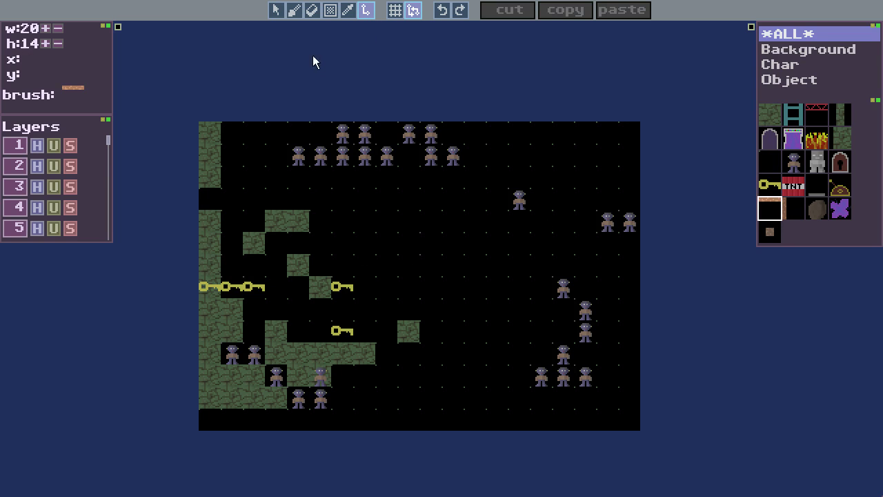
pyautogui.click(295, 11)
pyautogui.click(760, 238)
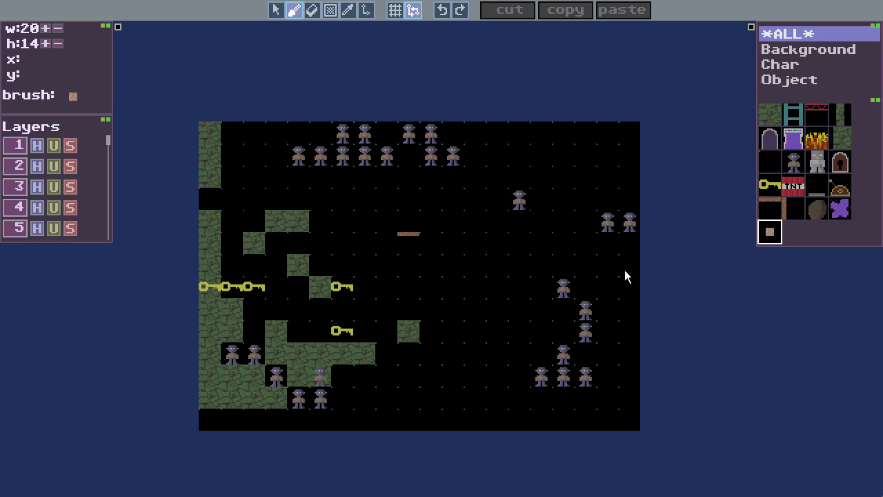
pyautogui.click(474, 265)
# Link the small brown block to the plank, adjusting the link line.
pyautogui.click(366, 11)
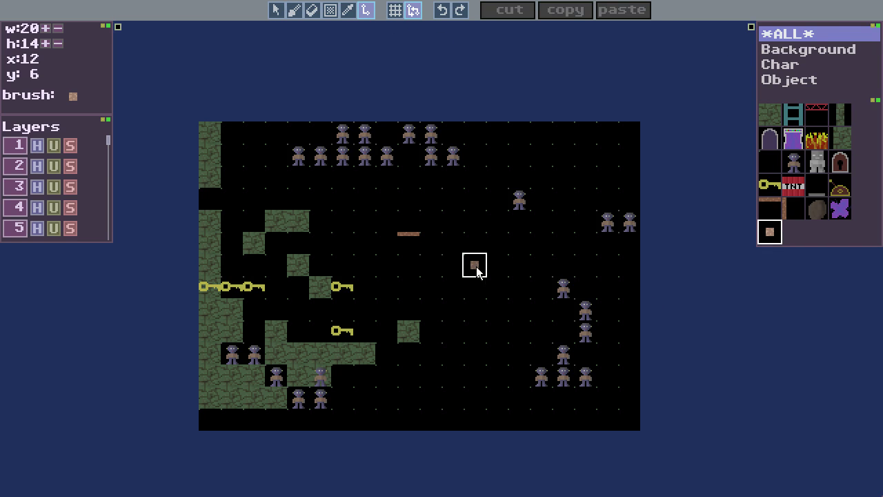
pyautogui.moveTo(478, 270); pyautogui.dragTo(408, 248)
pyautogui.moveTo(410, 252); pyautogui.dragTo(499, 183)
pyautogui.moveTo(500, 233); pyautogui.dragTo(407, 246)
pyautogui.click(412, 18)
pyautogui.click(409, 17)
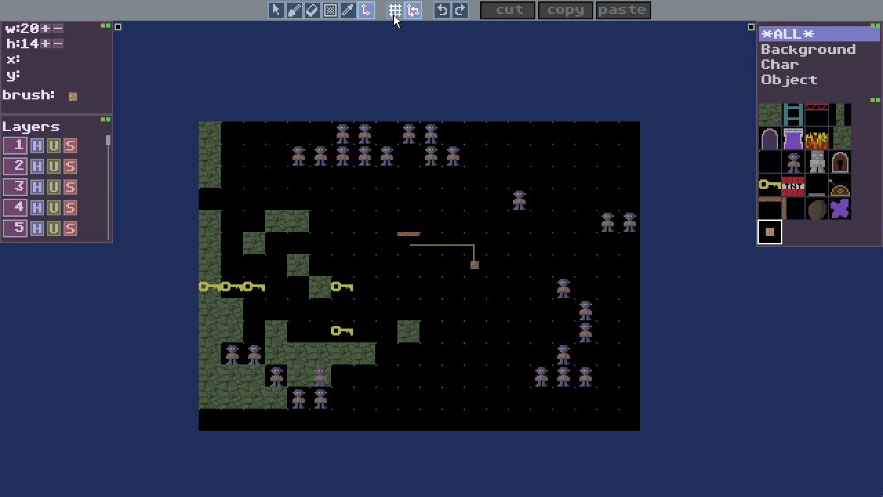
pyautogui.click(394, 13)
pyautogui.click(395, 18)
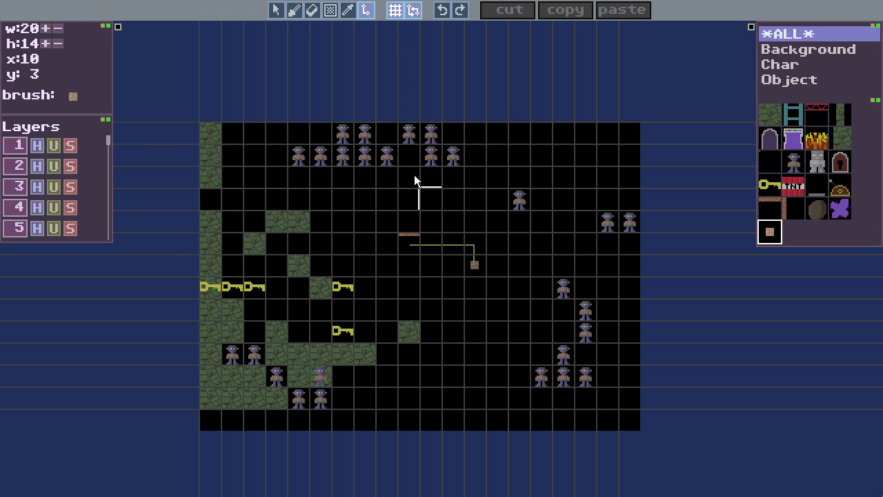
pyautogui.click(390, 11)
pyautogui.click(391, 11)
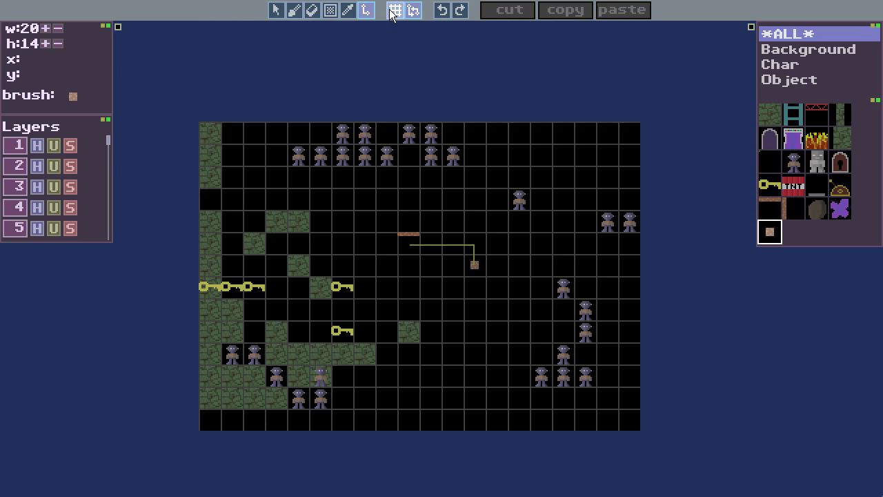
pyautogui.click(390, 11)
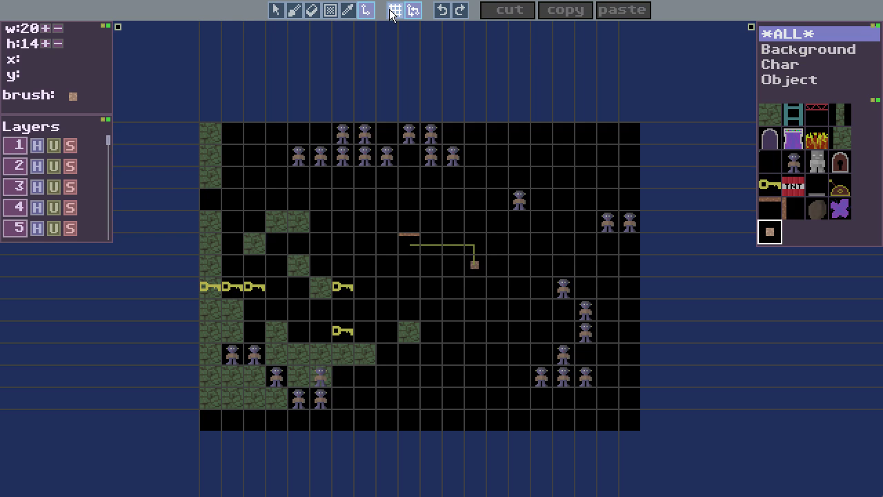
pyautogui.click(390, 11)
pyautogui.click(392, 12)
pyautogui.click(391, 12)
pyautogui.click(391, 12)
pyautogui.click(392, 13)
pyautogui.click(392, 13)
pyautogui.click(392, 13)
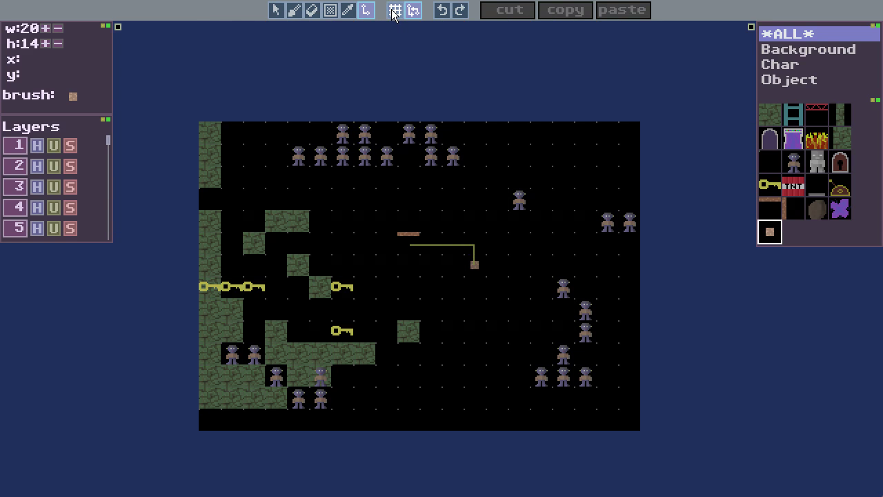
pyautogui.click(392, 13)
pyautogui.click(392, 14)
pyautogui.click(392, 14)
pyautogui.click(391, 13)
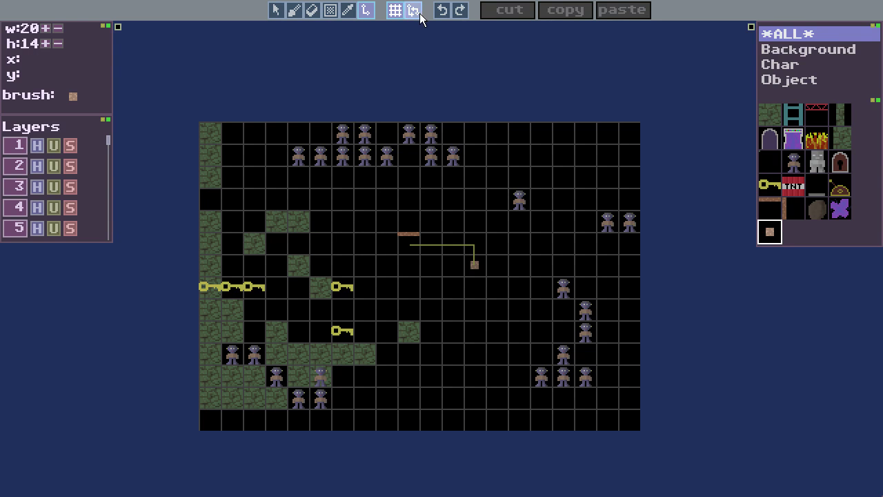
pyautogui.click(398, 13)
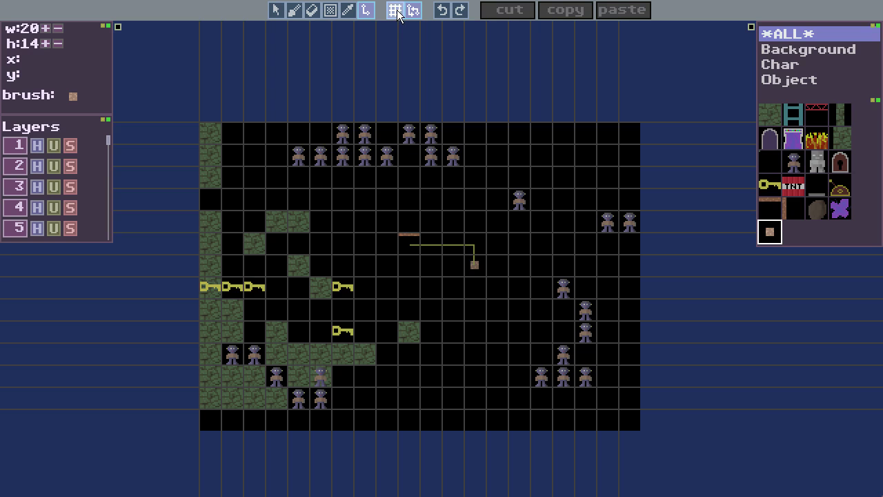
pyautogui.click(398, 12)
pyautogui.click(397, 12)
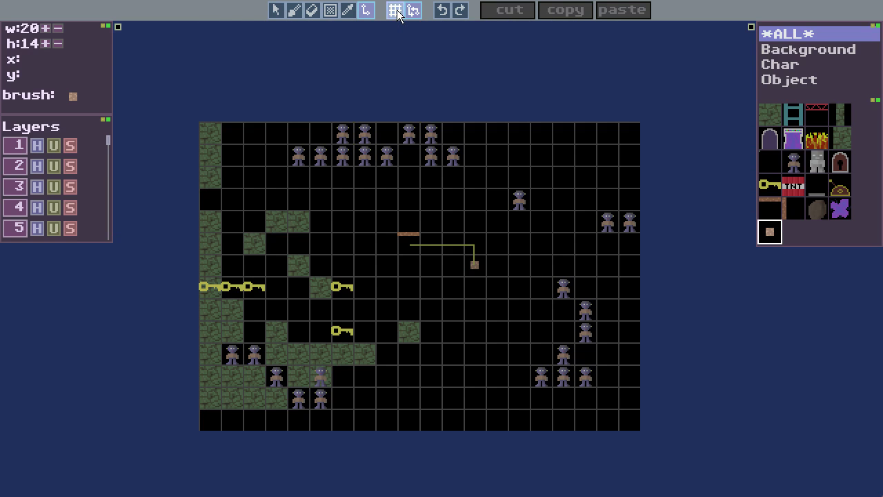
pyautogui.click(398, 12)
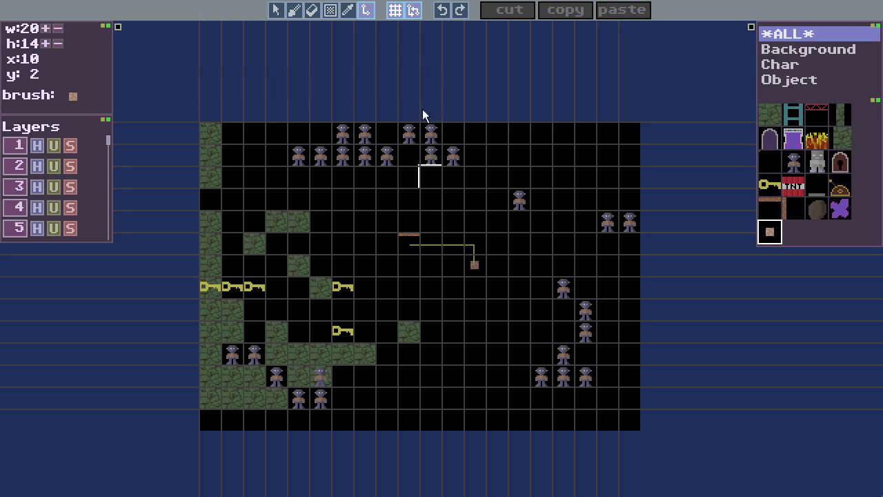
pyautogui.click(398, 13)
pyautogui.click(397, 13)
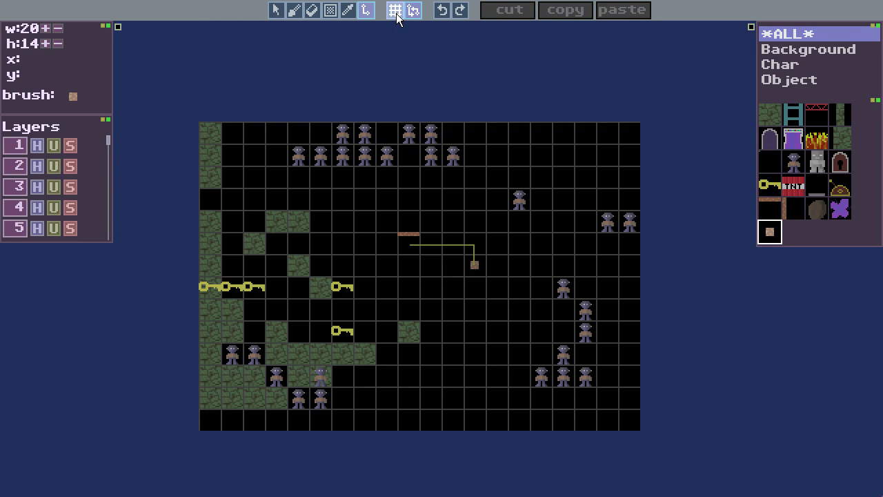
pyautogui.click(398, 13)
pyautogui.click(397, 12)
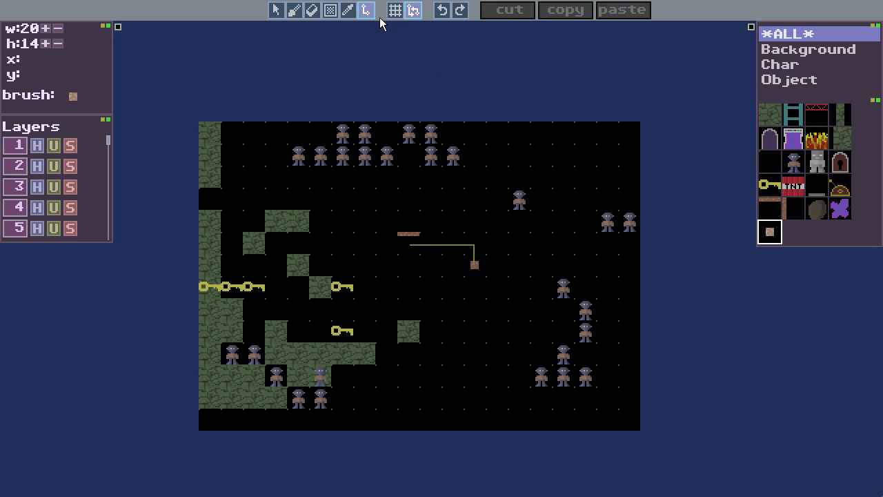
# Undo the walls, keys, characters, plank and block one by one until undo greys out.
pyautogui.click(442, 11)
pyautogui.click(442, 10)
pyautogui.click(442, 10)
pyautogui.click(442, 10)
pyautogui.click(442, 10)
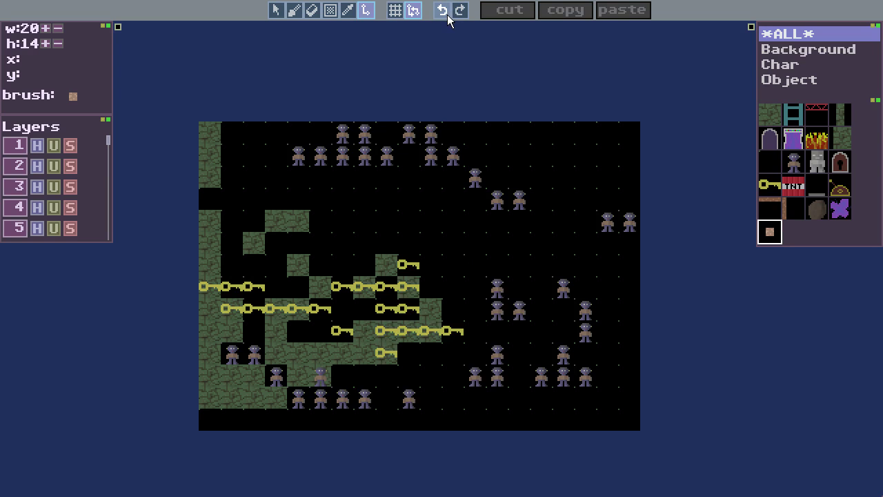
pyautogui.click(442, 10)
pyautogui.click(442, 11)
pyautogui.click(442, 10)
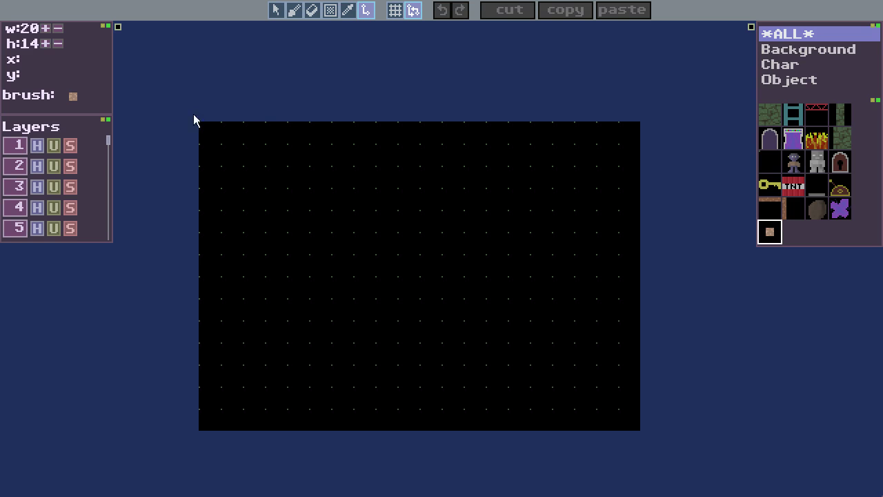
# Fill the whole map with the green mossy stone tile using a rectangle fill.
pyautogui.click(770, 114)
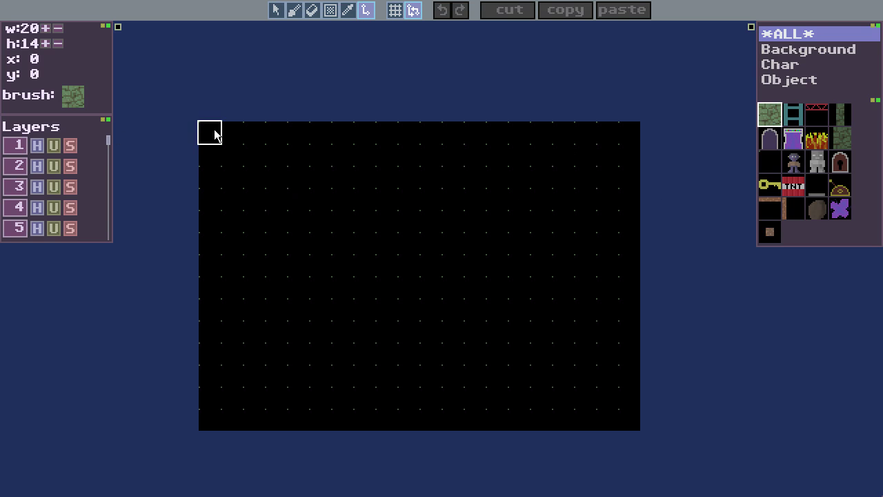
pyautogui.click(329, 10)
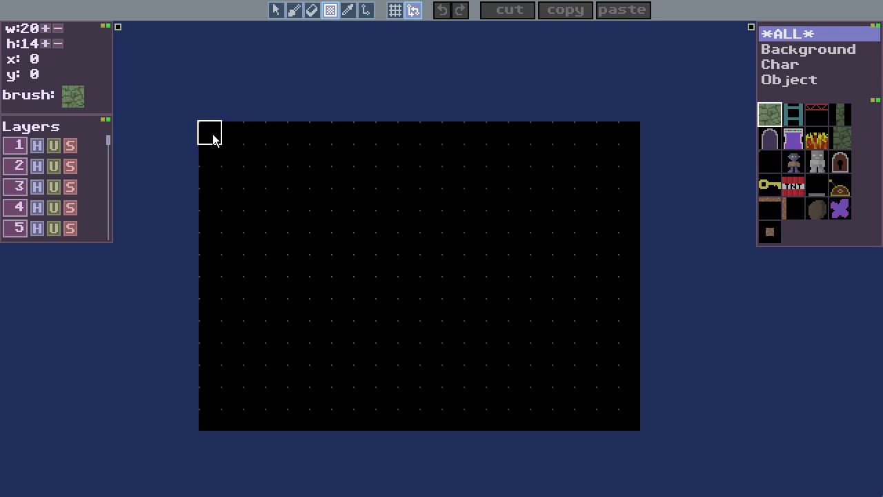
pyautogui.moveTo(213, 138); pyautogui.dragTo(631, 420)
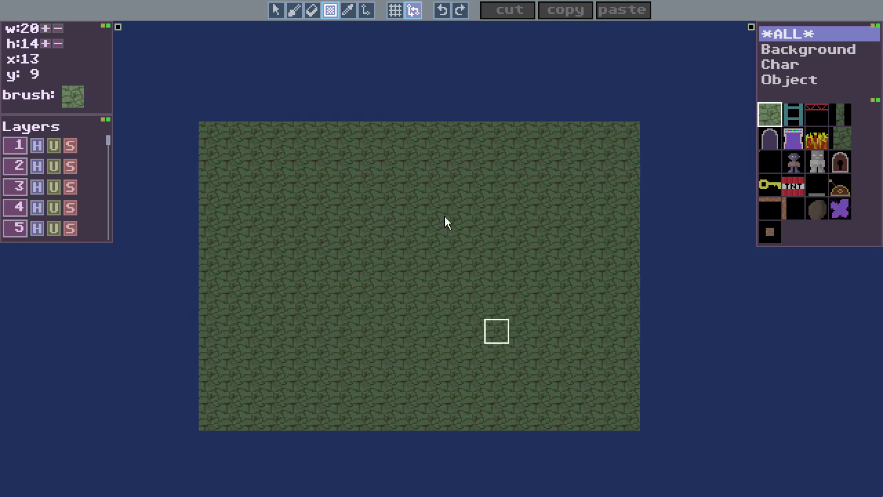
# Cut a 4×4 block near the top-left, then paste stone over its lower-right part.
pyautogui.click(275, 10)
pyautogui.moveTo(272, 195); pyautogui.dragTo(342, 255)
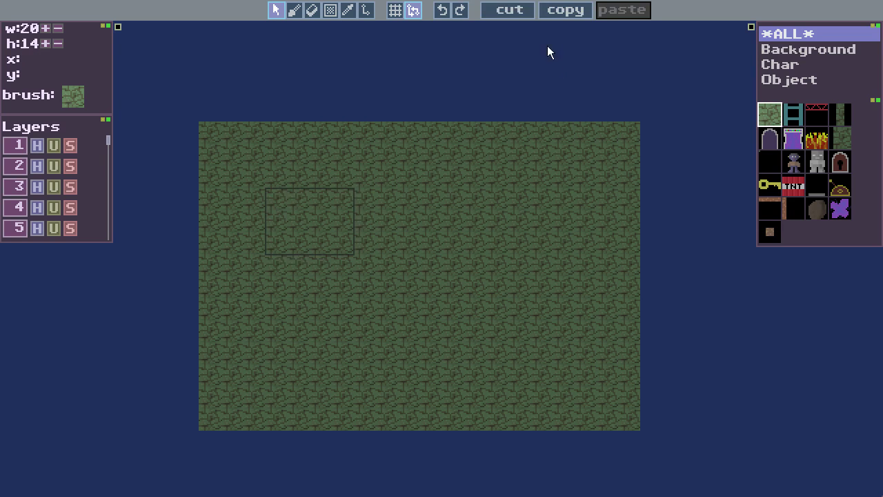
pyautogui.click(510, 10)
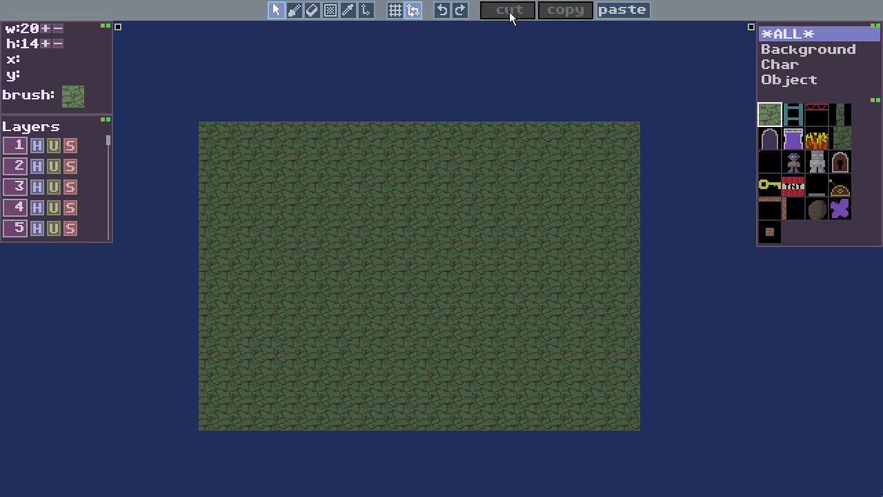
pyautogui.moveTo(272, 151); pyautogui.dragTo(344, 220)
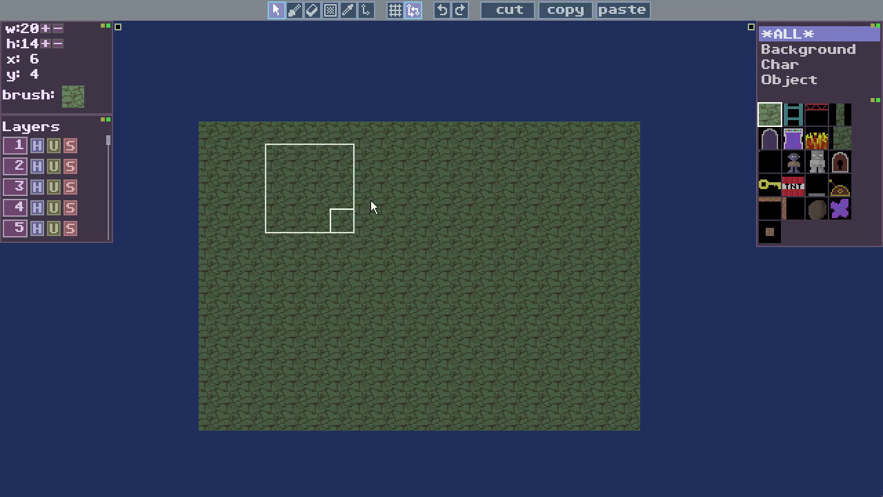
pyautogui.click(520, 13)
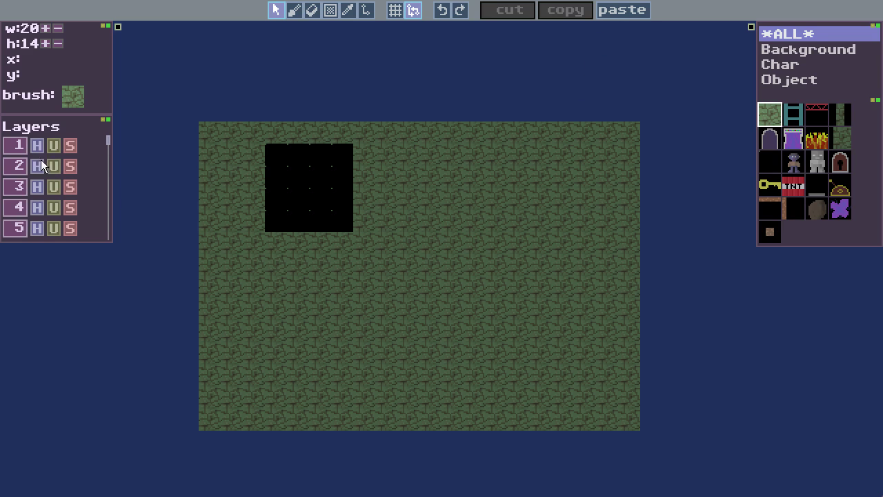
pyautogui.click(625, 13)
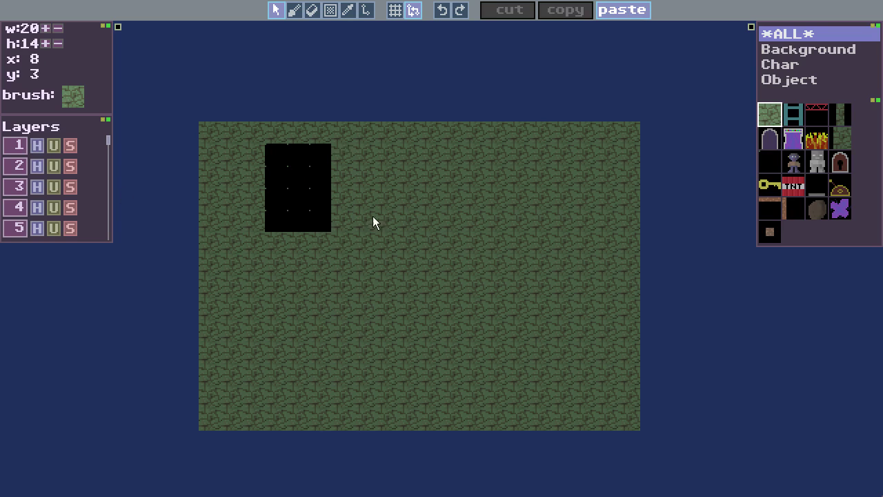
pyautogui.click(334, 229)
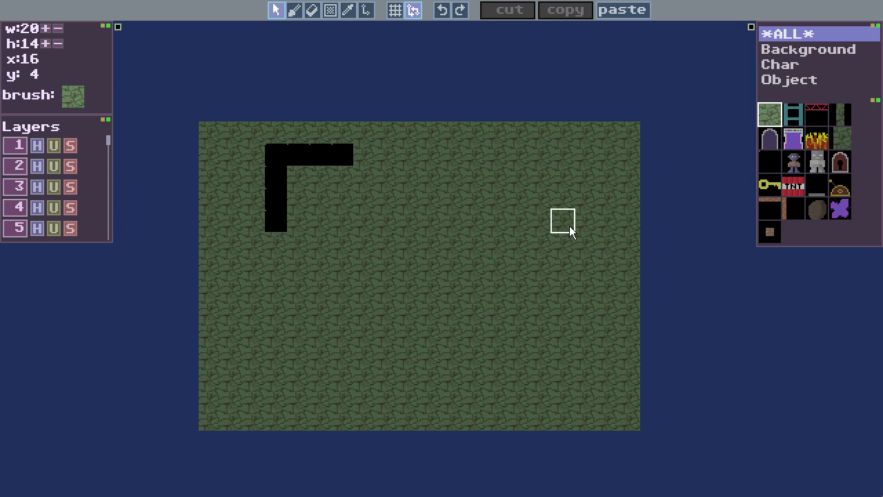